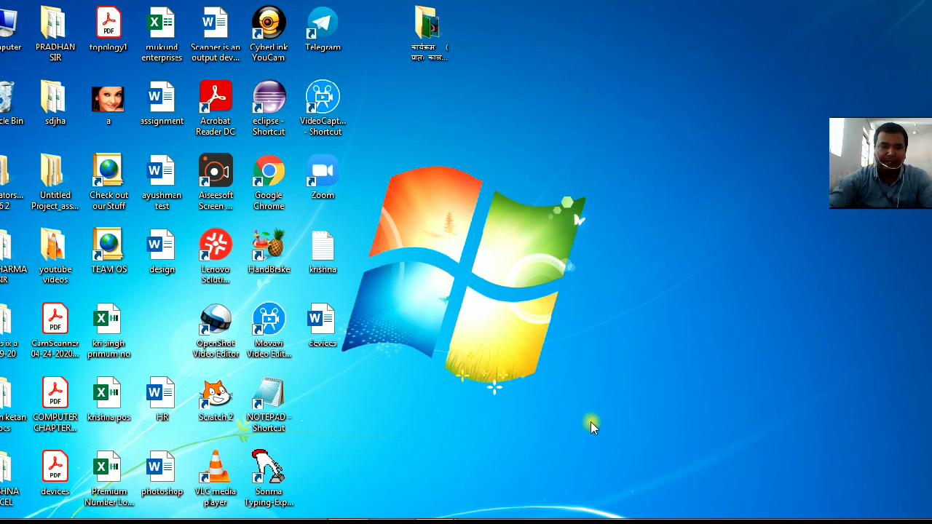
Step: Switch to the blank Word document and open the SmartArt graphic chooser
{"action": "left_click", "coordinate": [359, 522]}
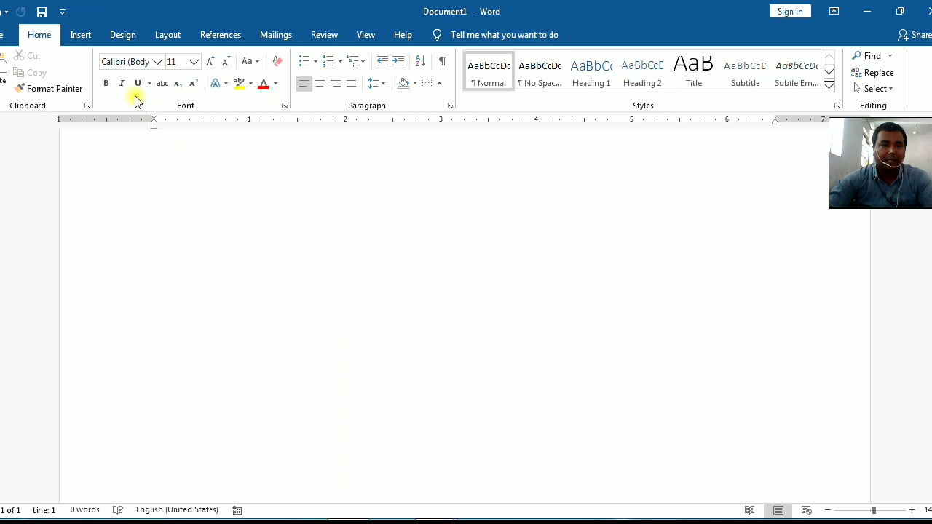
{"action": "left_click", "coordinate": [82, 35]}
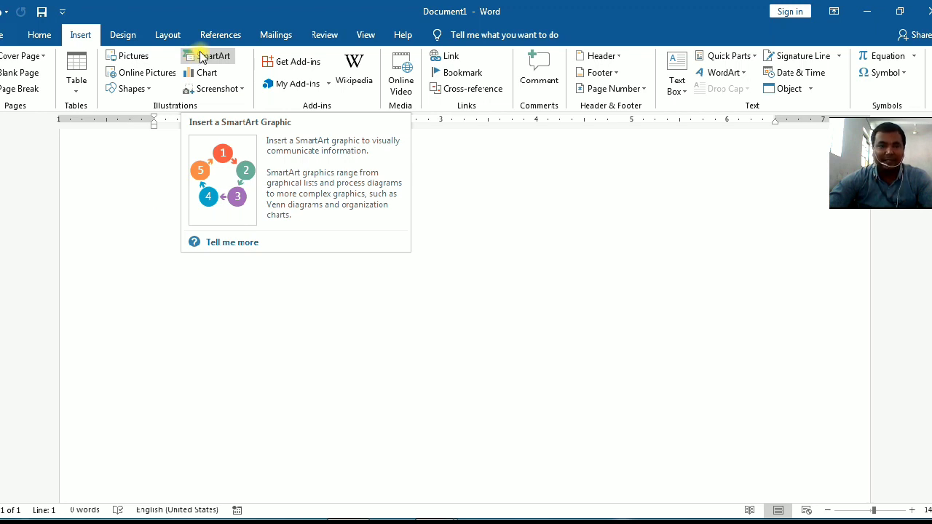
{"action": "left_click", "coordinate": [207, 57]}
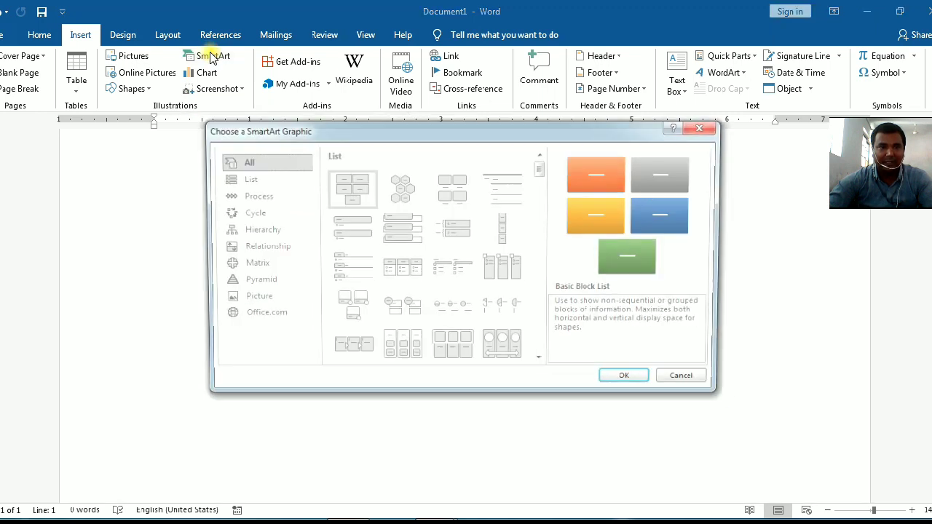
Step: Look through the List, Process, Cycle, Hierarchy, Relationship and Matrix categories of SmartArt layouts
{"action": "left_click", "coordinate": [247, 178]}
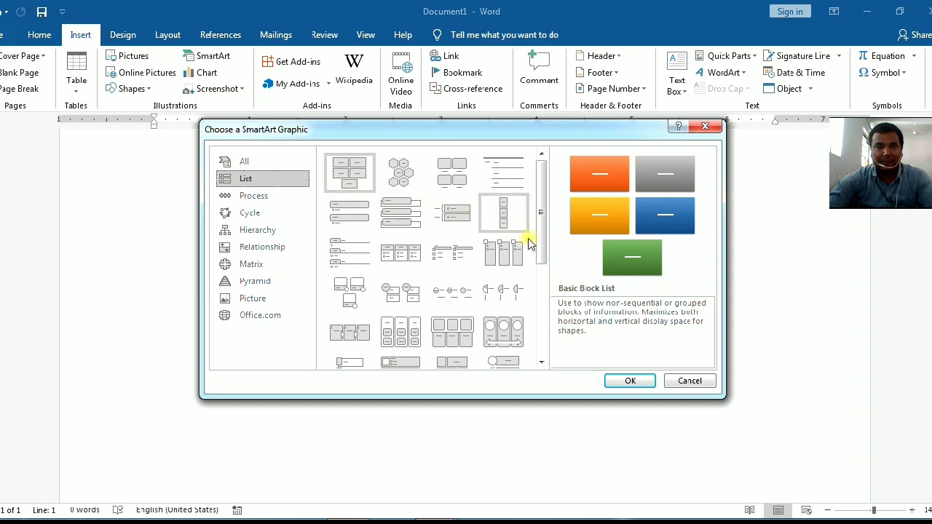
{"action": "left_click_drag", "start_coordinate": [536, 251], "coordinate": [551, 235]}
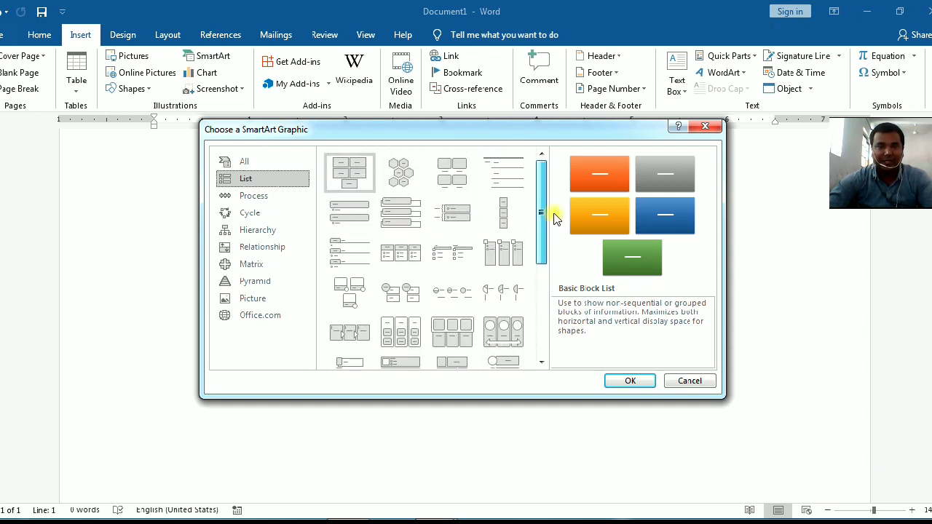
{"action": "left_click", "coordinate": [294, 196]}
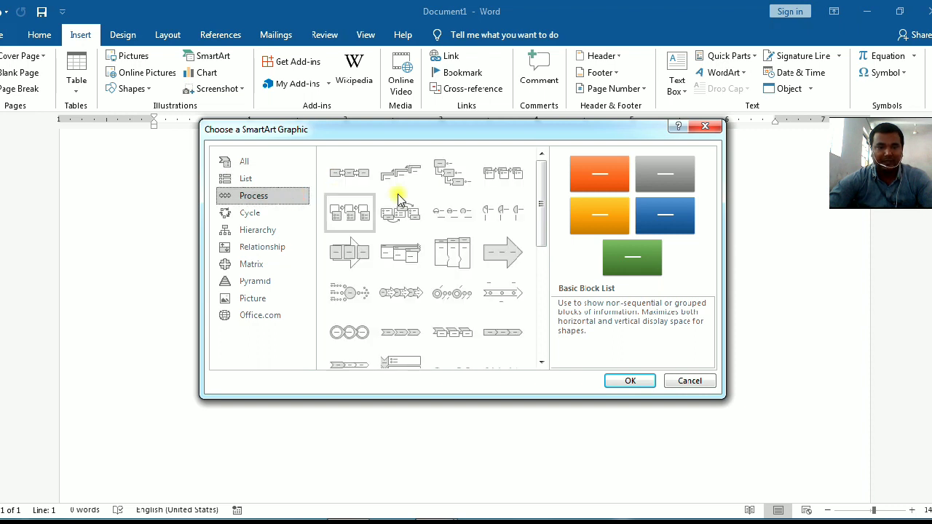
{"action": "left_click_drag", "start_coordinate": [541, 206], "coordinate": [541, 333]}
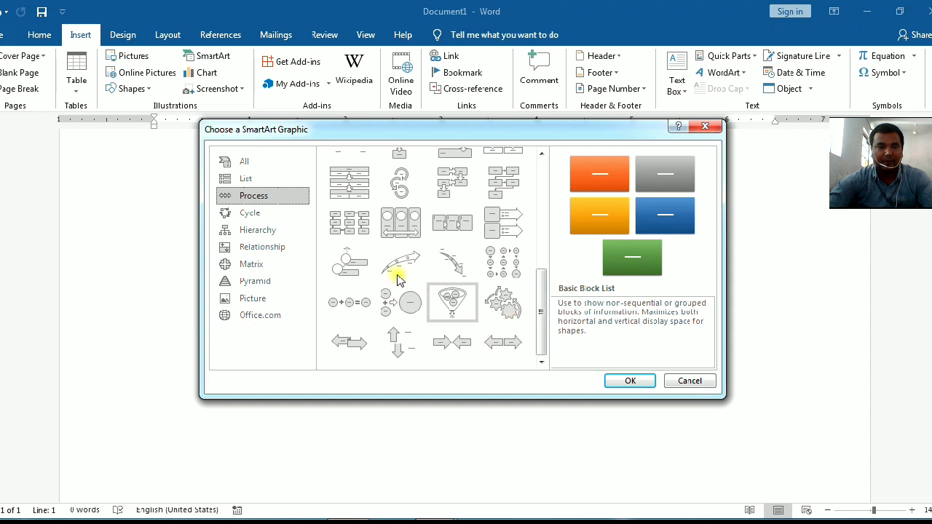
{"action": "left_click", "coordinate": [275, 217]}
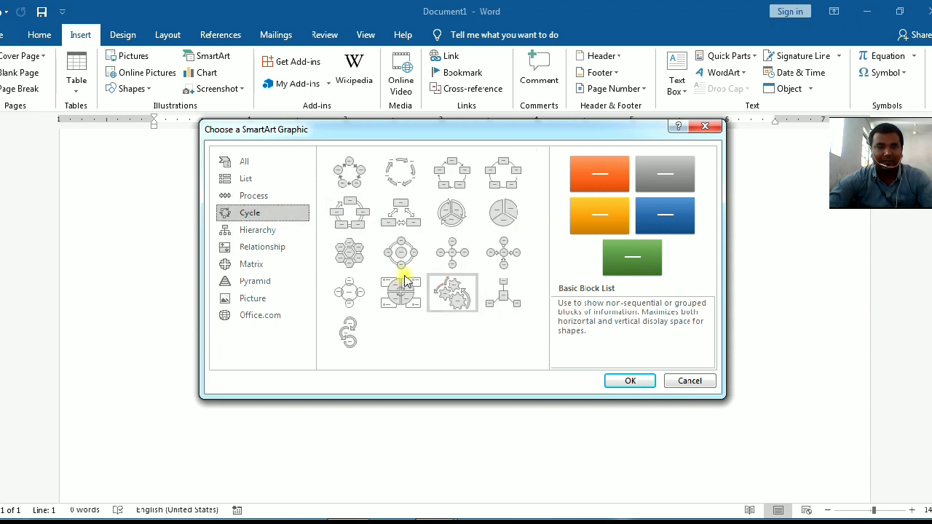
{"action": "left_click", "coordinate": [272, 231]}
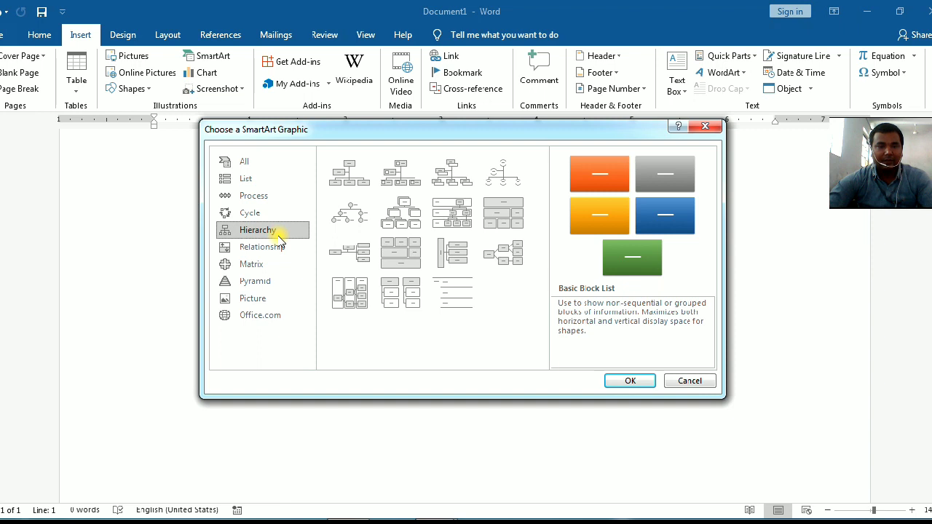
{"action": "left_click", "coordinate": [282, 247]}
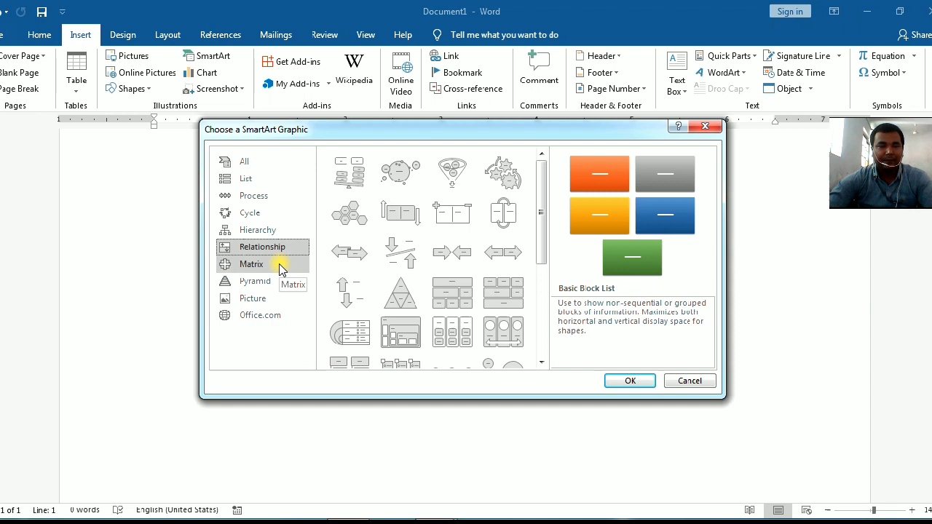
{"action": "left_click", "coordinate": [280, 267]}
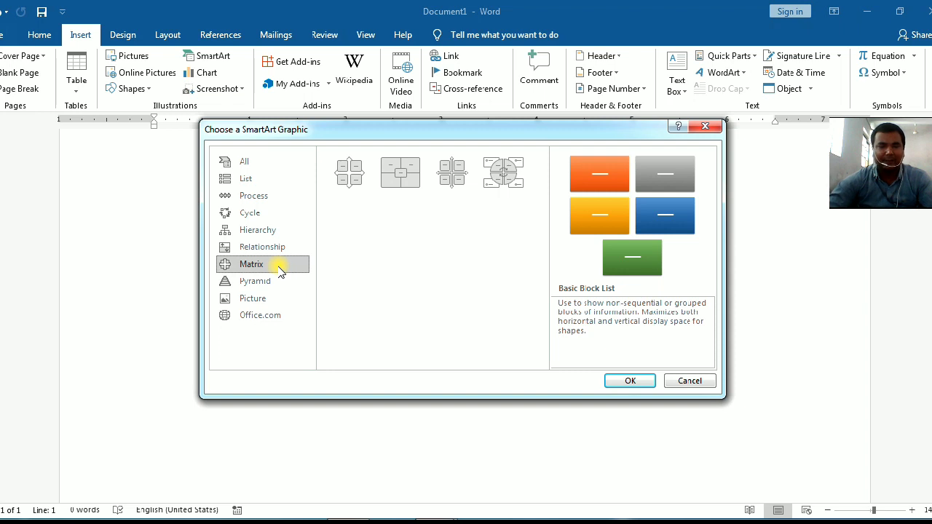
Step: Insert an Organization Chart from the Hierarchy SmartArt layouts into the document
{"action": "left_click", "coordinate": [267, 230]}
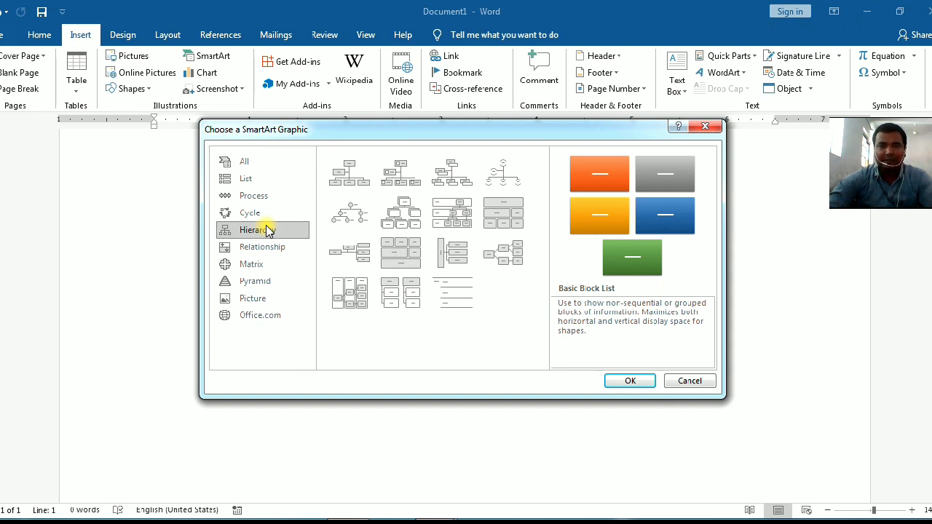
{"action": "left_click", "coordinate": [347, 191]}
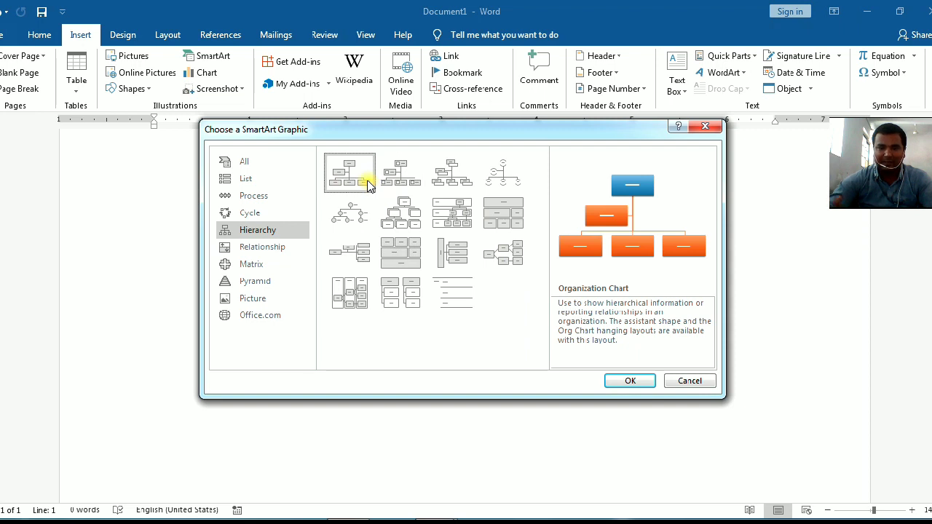
{"action": "left_click", "coordinate": [620, 387]}
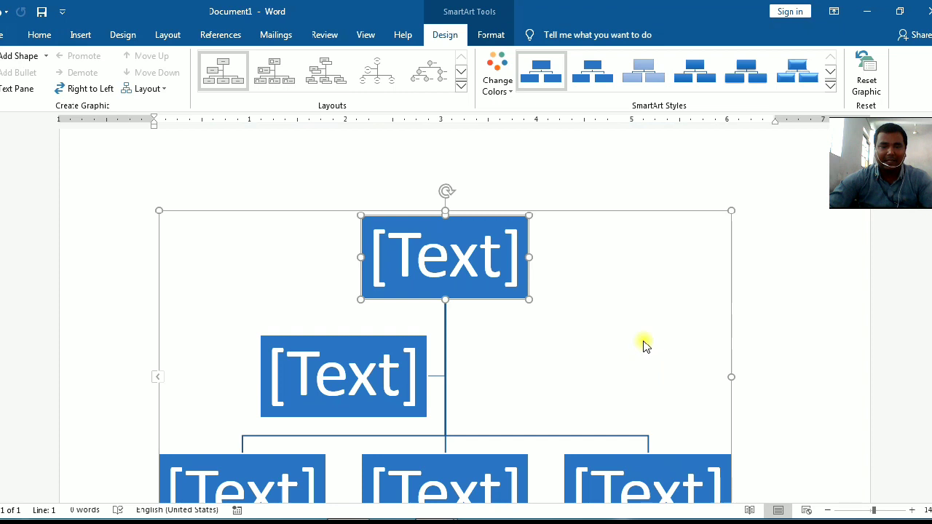
Step: Enter COMPUTER as the text of the chart's topmost box
{"action": "scroll", "coordinate": [640, 344], "scroll_direction": "down", "scroll_amount": 1}
{"action": "scroll", "coordinate": [632, 345], "scroll_direction": "down", "scroll_amount": 2}
{"action": "scroll", "coordinate": [631, 346], "scroll_direction": "up", "scroll_amount": 4}
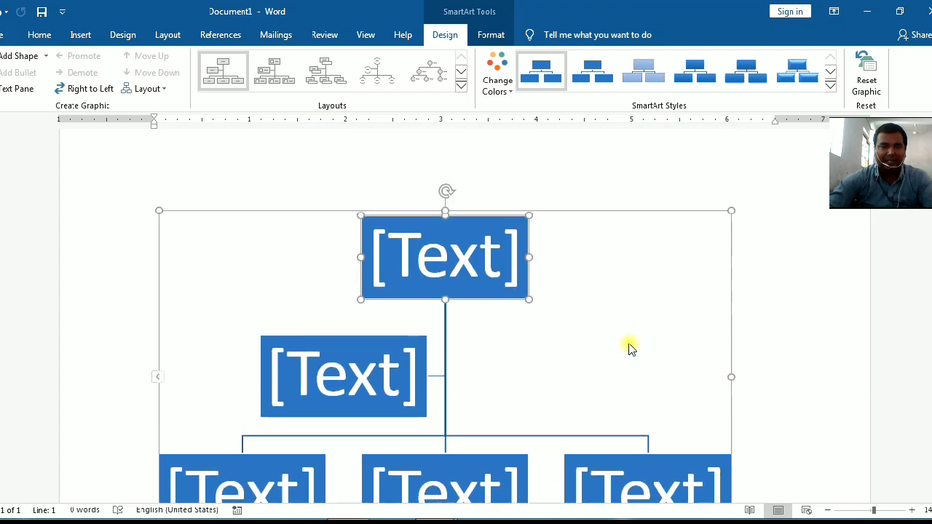
{"action": "scroll", "coordinate": [615, 347], "scroll_direction": "down", "scroll_amount": 1}
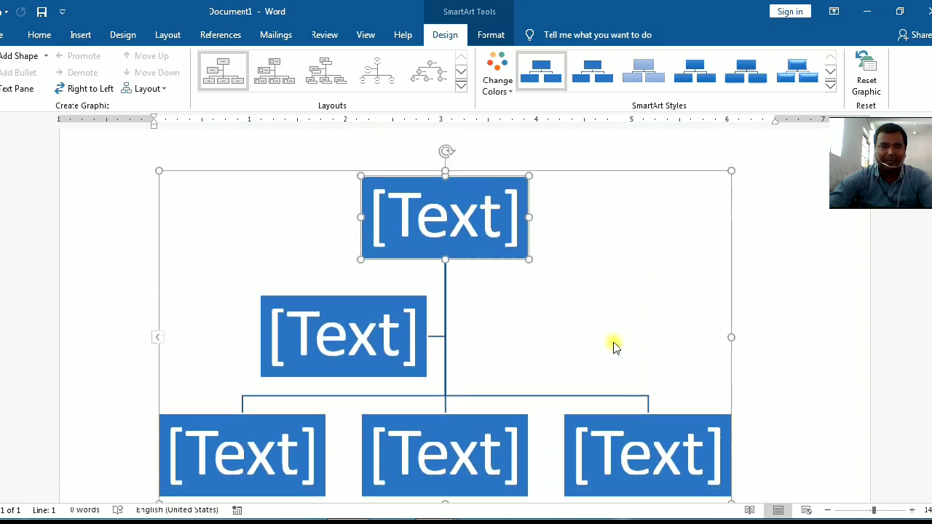
{"action": "left_click", "coordinate": [484, 213]}
{"action": "left_click", "coordinate": [931, 522]}
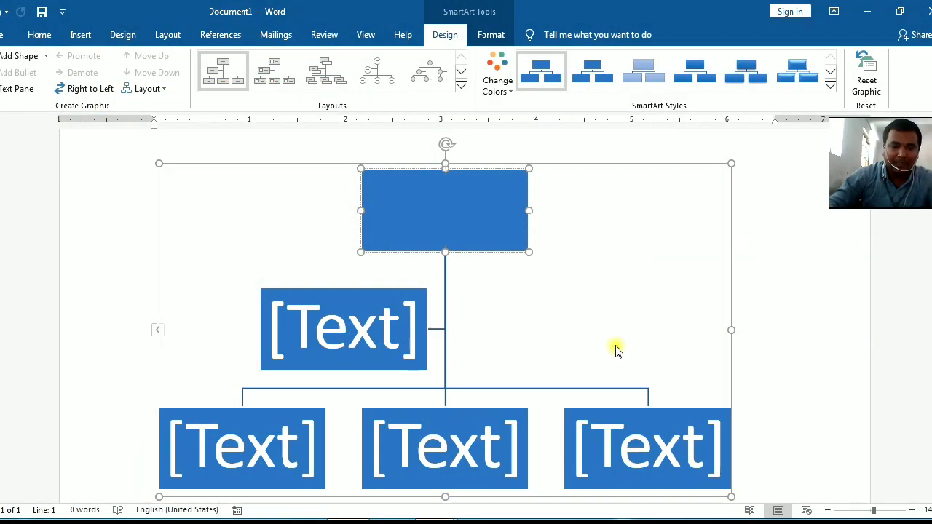
{"action": "type", "text": "CO"}
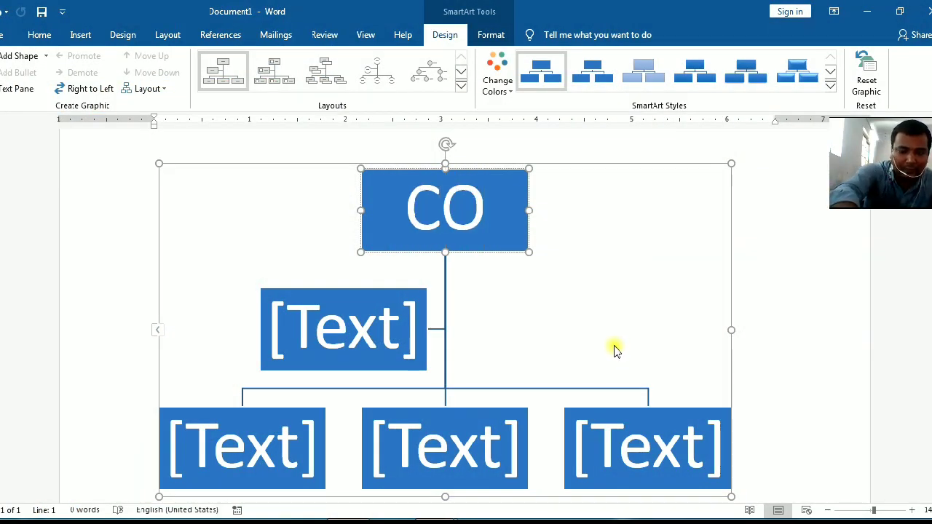
{"action": "type", "text": "MPUTER"}
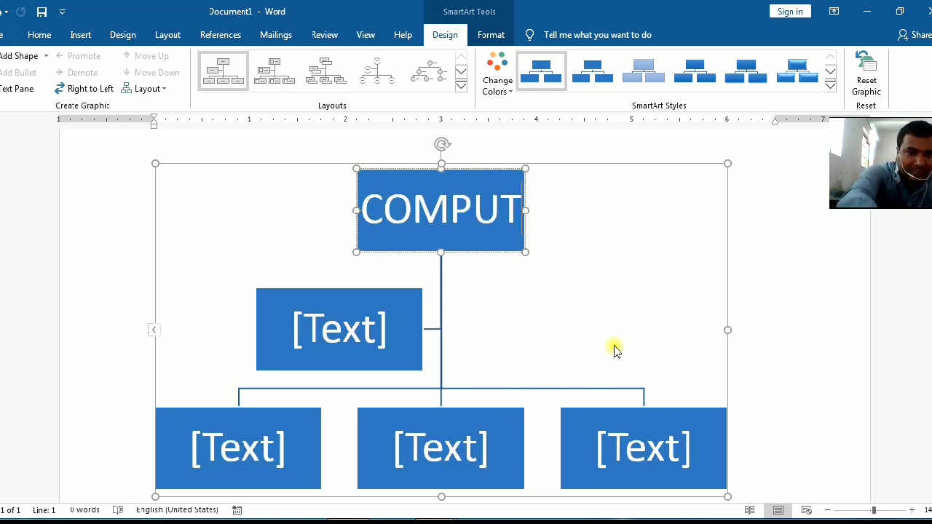
Step: Cut the empty assistant box between the COMPUTER box and the lower row out of the chart
{"action": "left_click", "coordinate": [411, 323]}
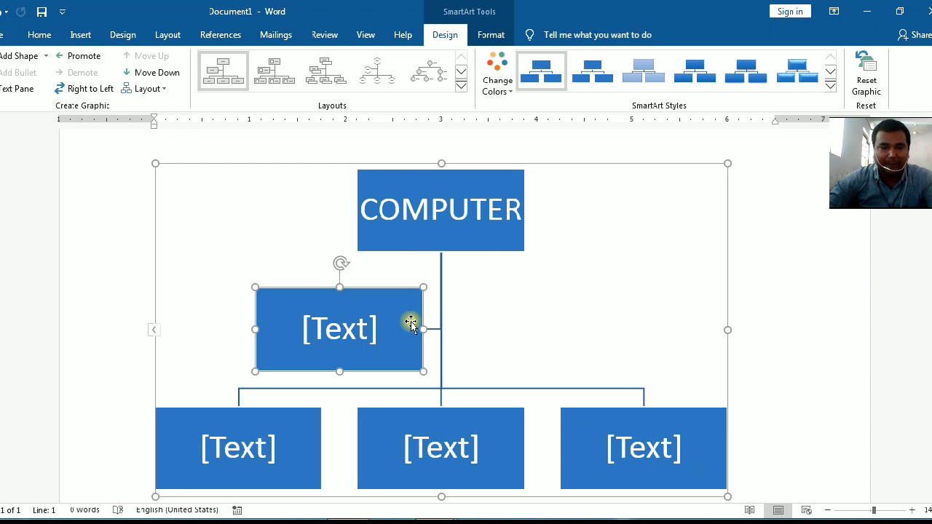
{"action": "right_click", "coordinate": [410, 323]}
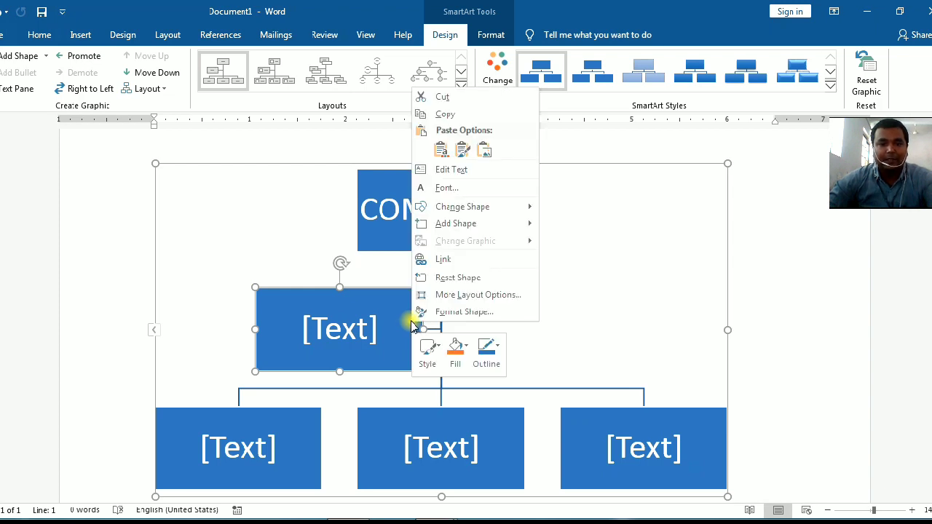
{"action": "left_click", "coordinate": [436, 97]}
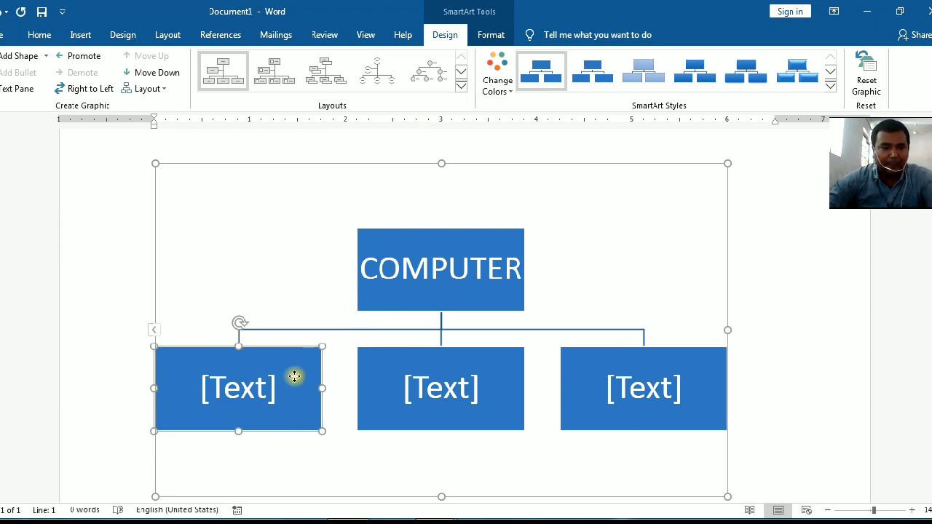
Step: Label the first box of the lower row SOFTWARE and the middle one HARDWARE
{"action": "type", "text": "SOF"}
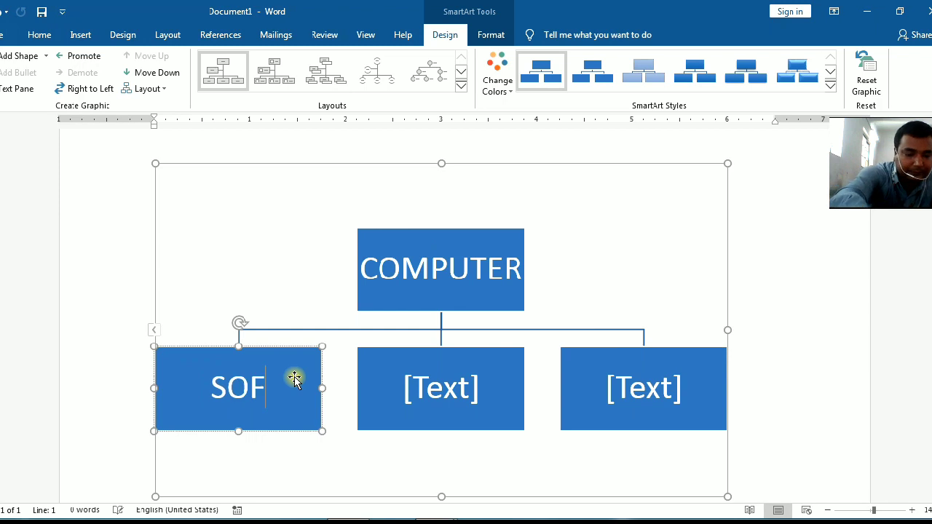
{"action": "type", "text": "T"}
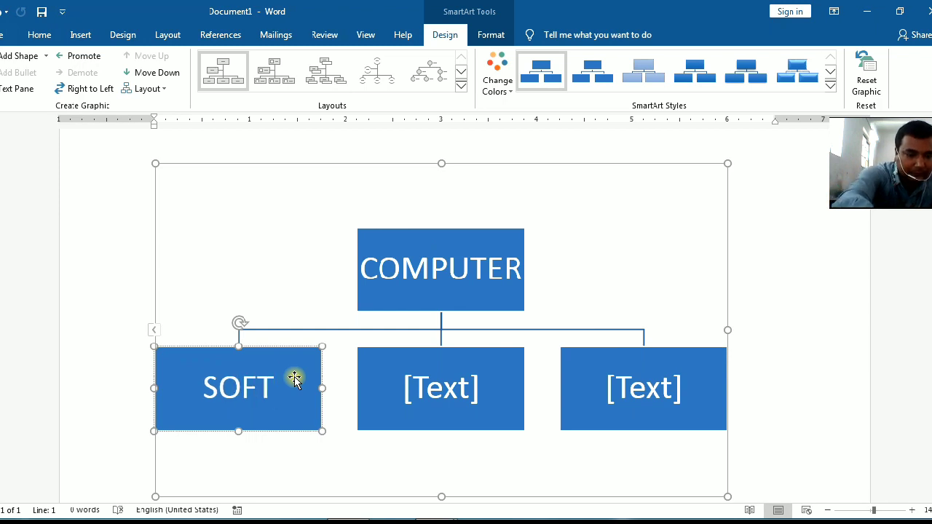
{"action": "type", "text": "WARE"}
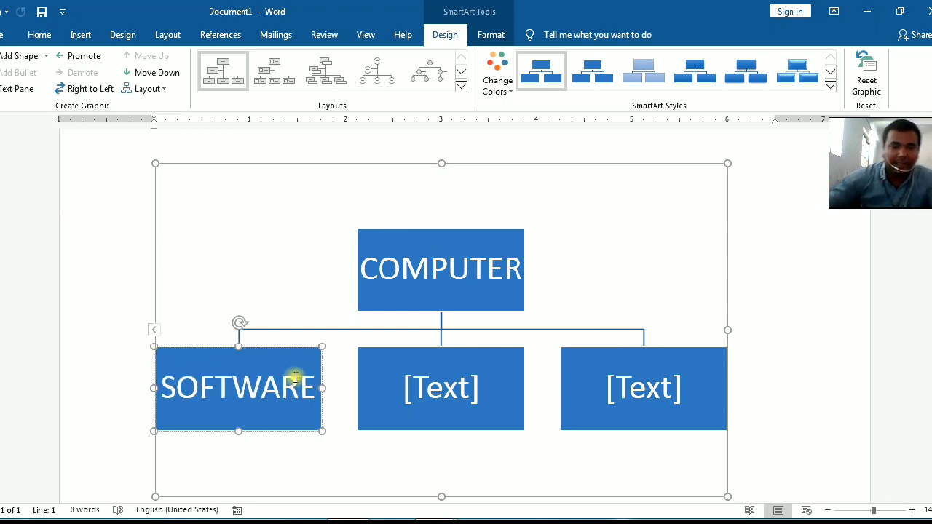
{"action": "left_click", "coordinate": [421, 375]}
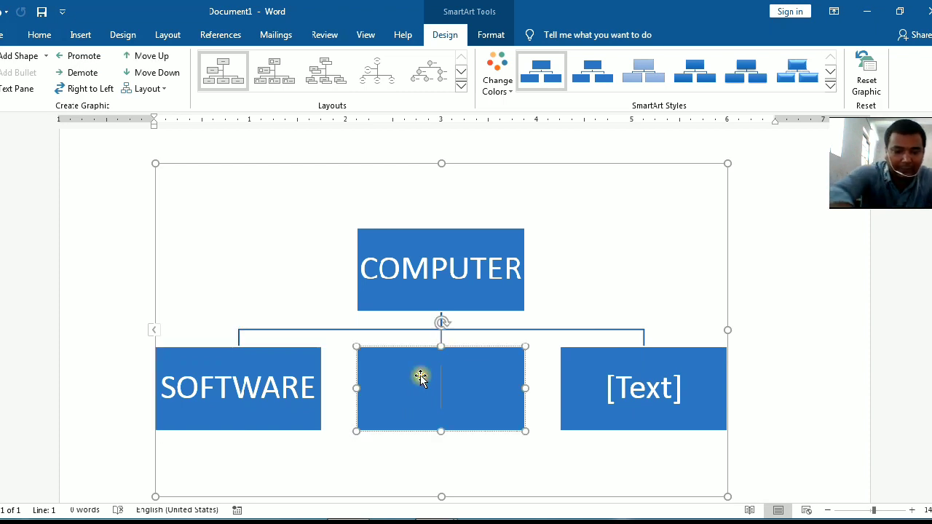
{"action": "type", "text": "HARDWARE"}
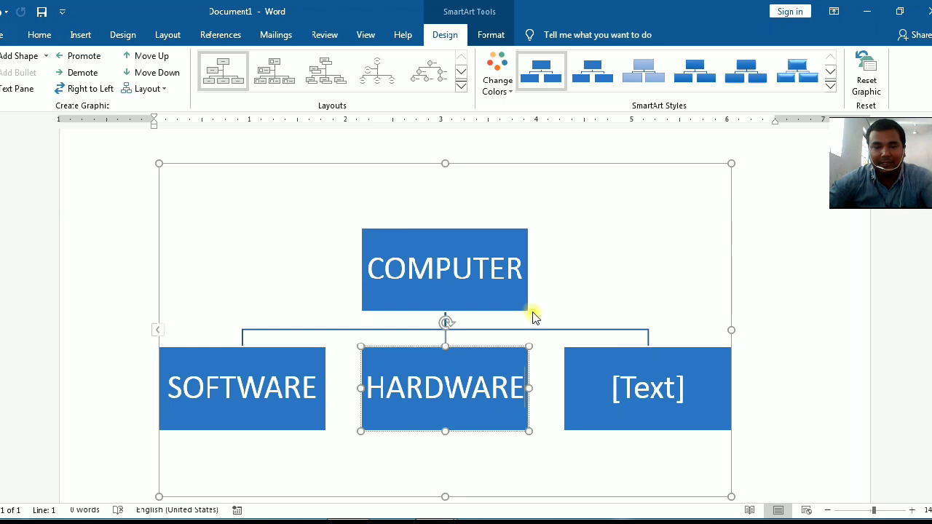
Step: Cut the unused third box beside HARDWARE out of the chart
{"action": "left_click", "coordinate": [587, 363]}
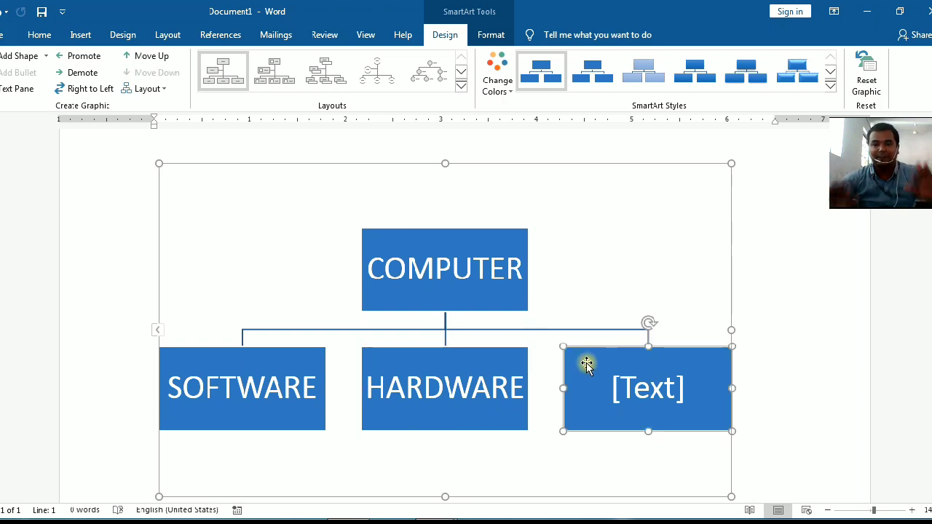
{"action": "right_click", "coordinate": [587, 363]}
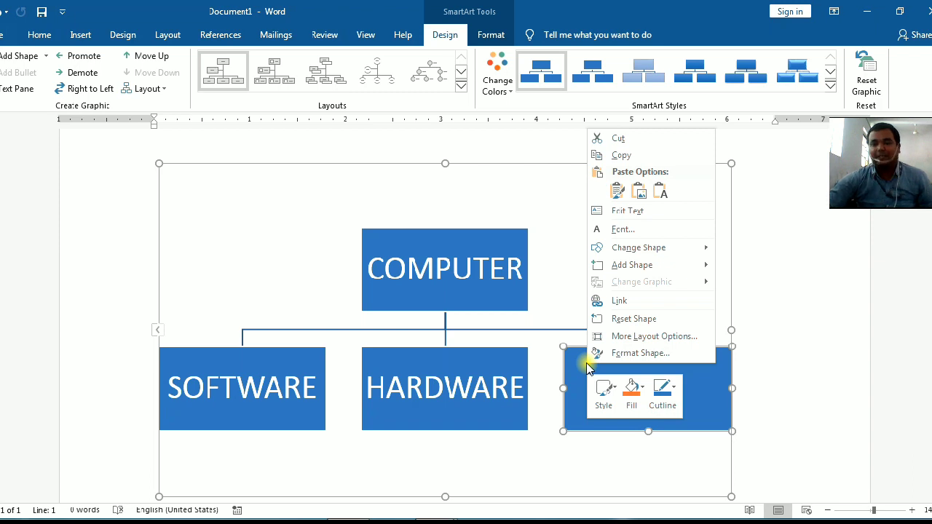
{"action": "left_click", "coordinate": [619, 138]}
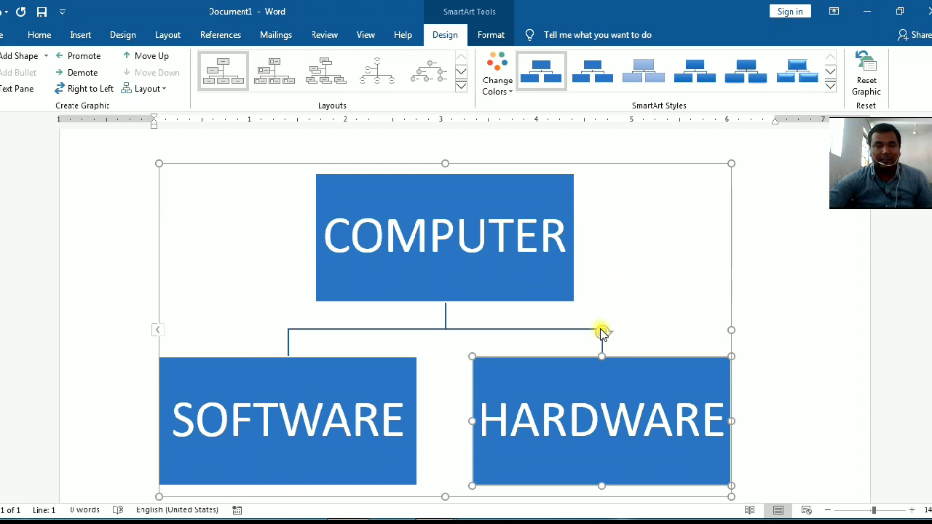
Step: Add a new shape below the SOFTWARE box
{"action": "scroll", "coordinate": [405, 383], "scroll_direction": "down", "scroll_amount": 1}
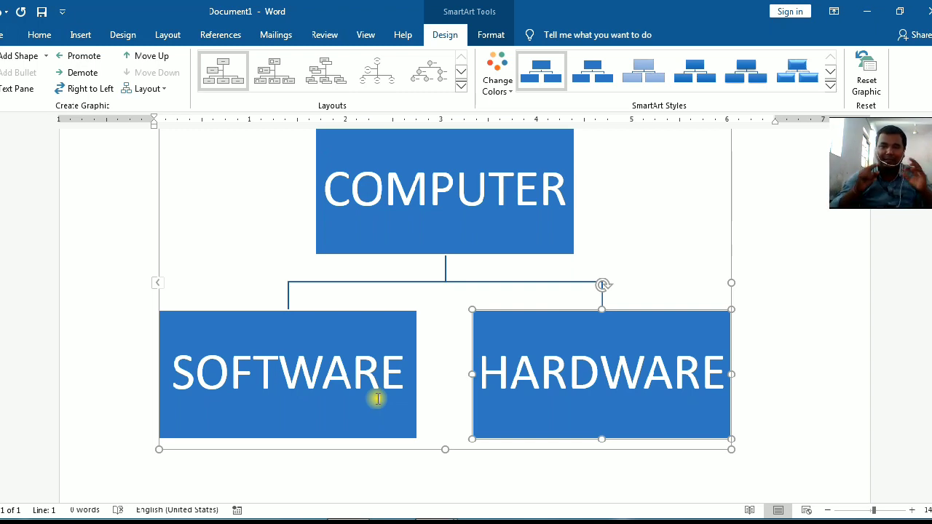
{"action": "right_click", "coordinate": [377, 399]}
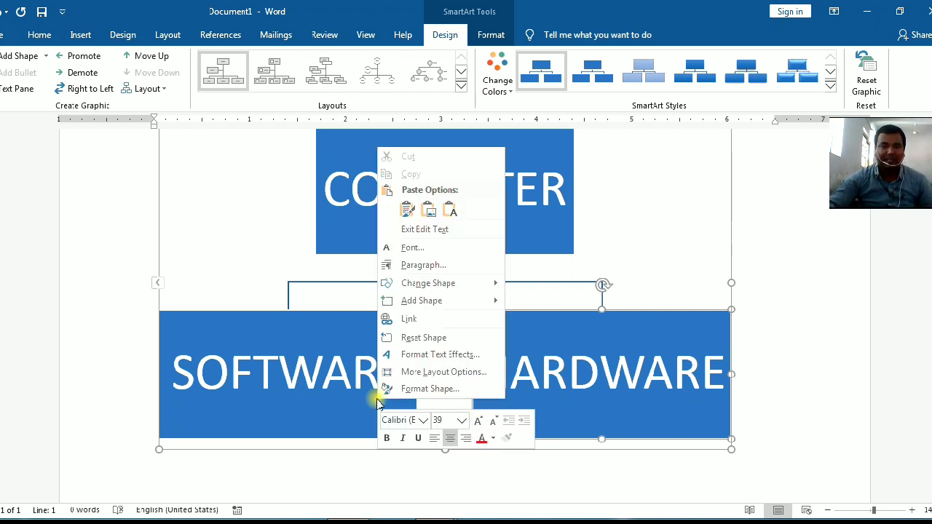
{"action": "mouse_move", "coordinate": [426, 305]}
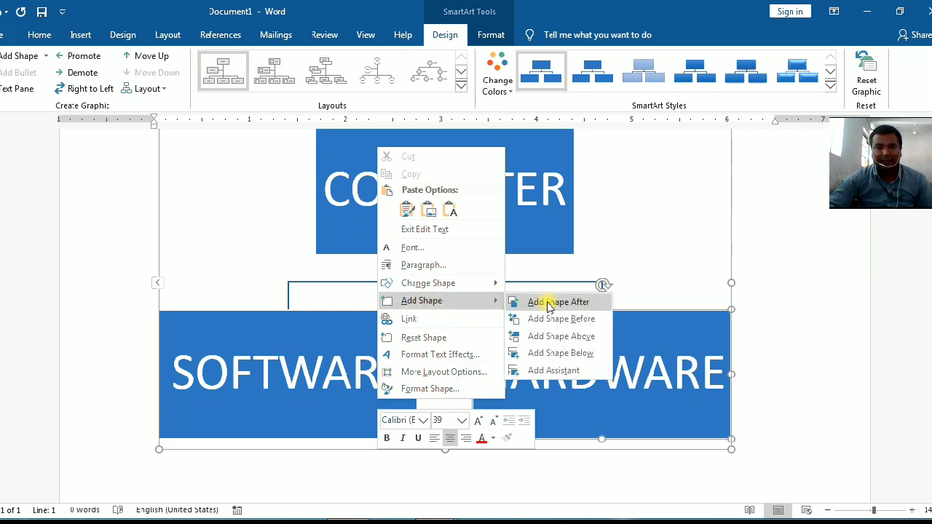
{"action": "left_click", "coordinate": [561, 353]}
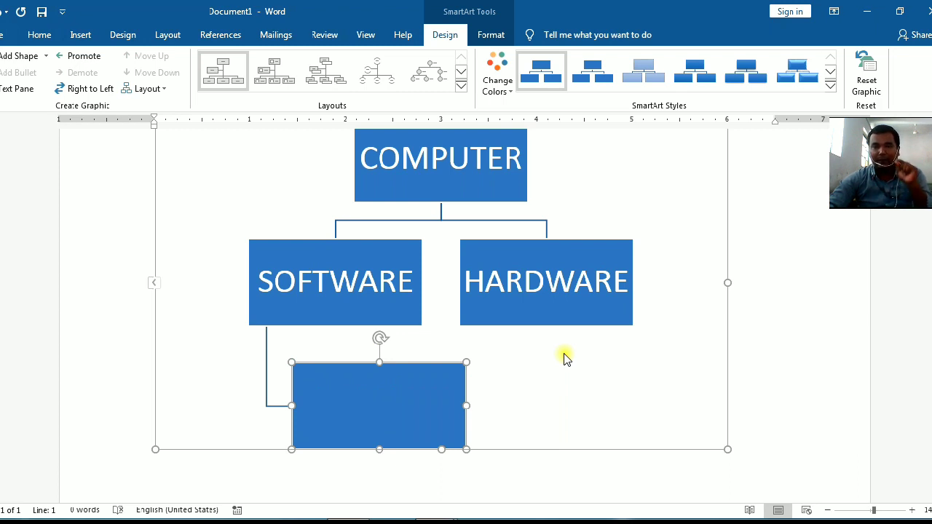
Step: Add a second new shape below the SOFTWARE box
{"action": "right_click", "coordinate": [387, 311]}
{"action": "left_click", "coordinate": [374, 310]}
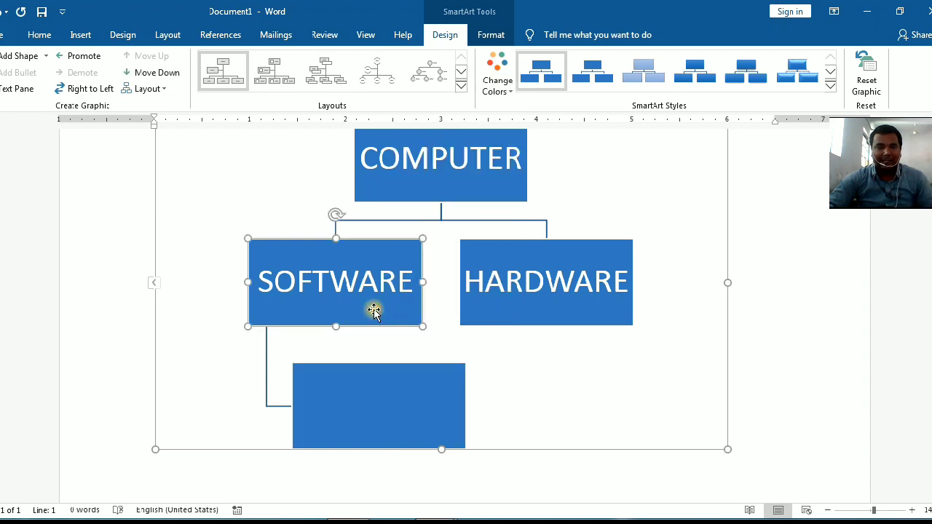
{"action": "right_click", "coordinate": [374, 311]}
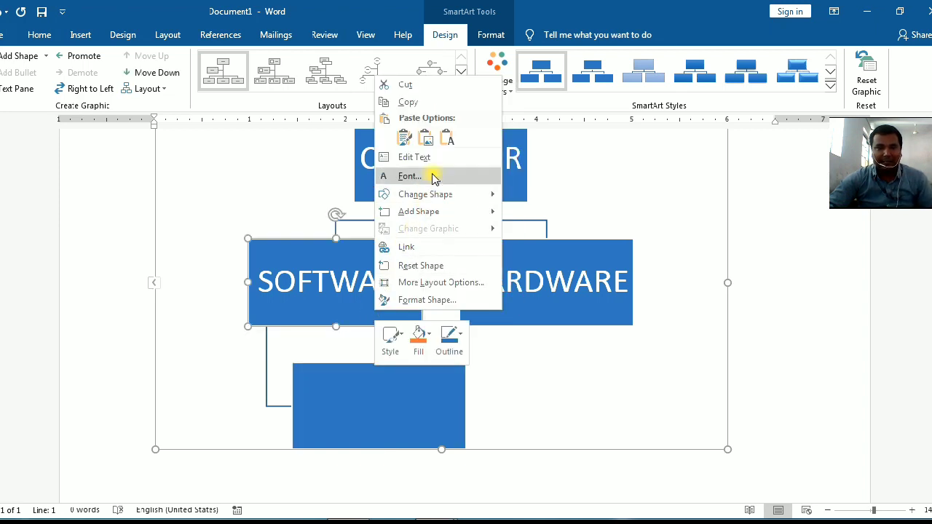
{"action": "mouse_move", "coordinate": [455, 211]}
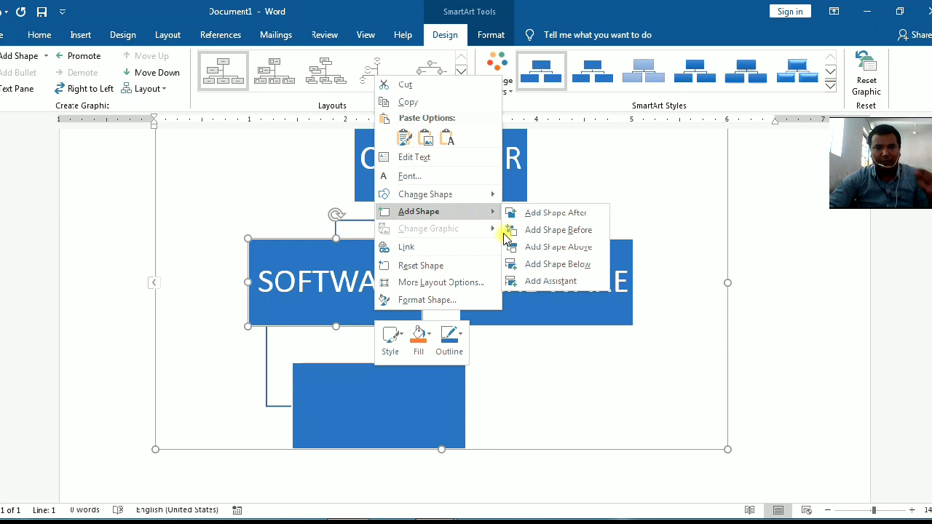
{"action": "left_click", "coordinate": [526, 263]}
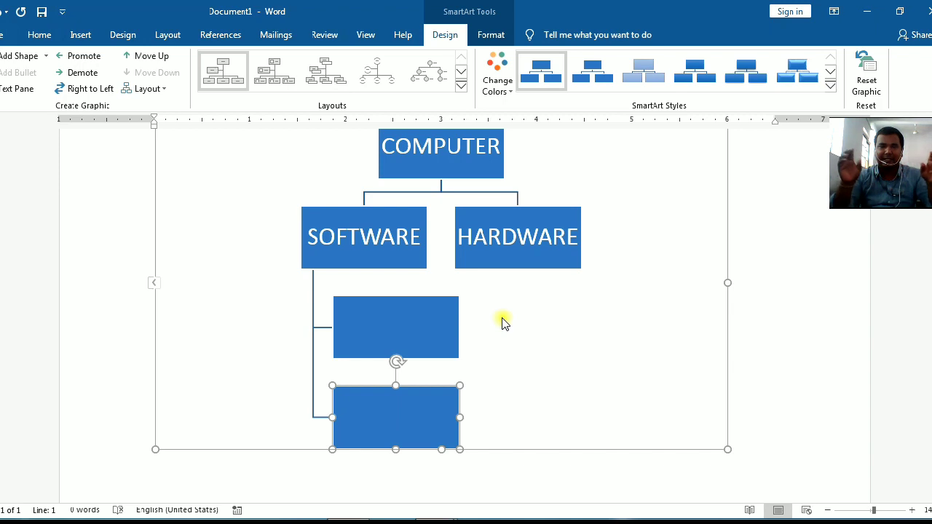
Step: Set the layout of the SOFTWARE branch to Standard
{"action": "left_click", "coordinate": [357, 256]}
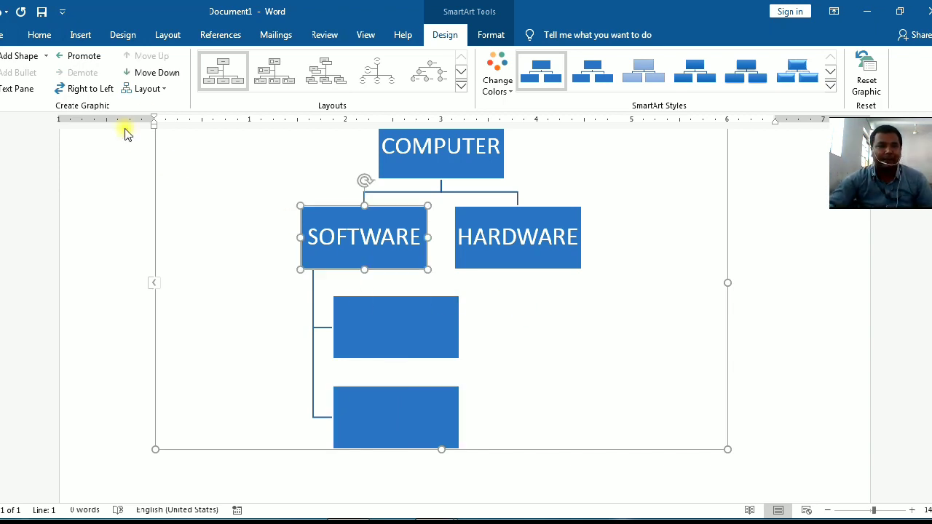
{"action": "left_click", "coordinate": [149, 90]}
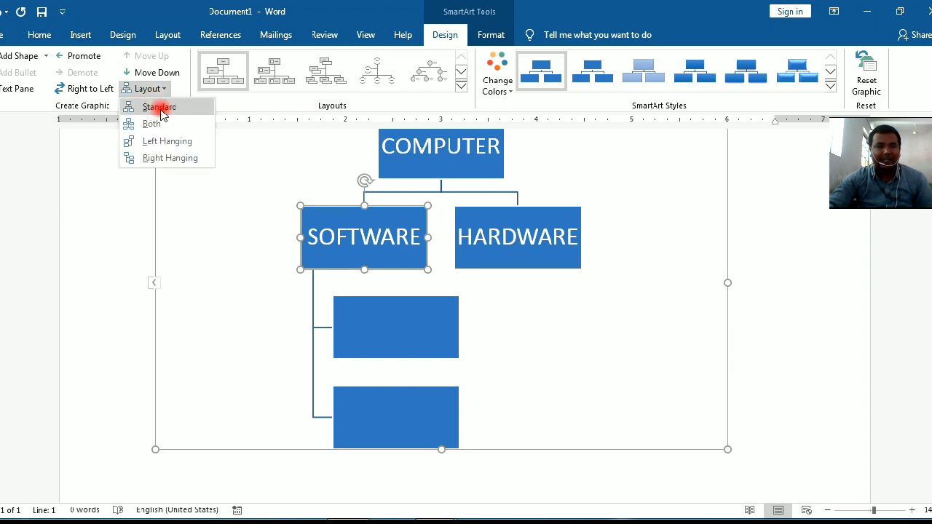
{"action": "left_click", "coordinate": [156, 107]}
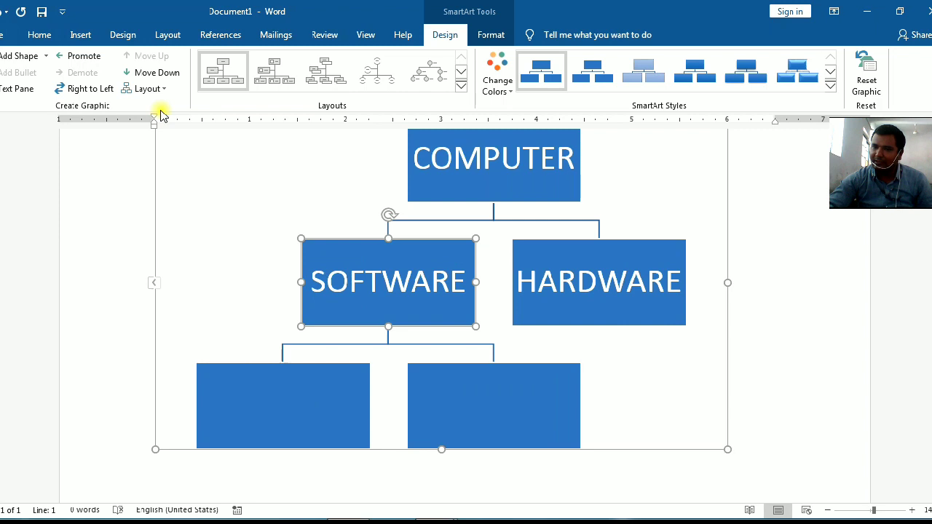
Step: Set the layout of the HARDWARE branch to Standard
{"action": "right_click", "coordinate": [456, 253]}
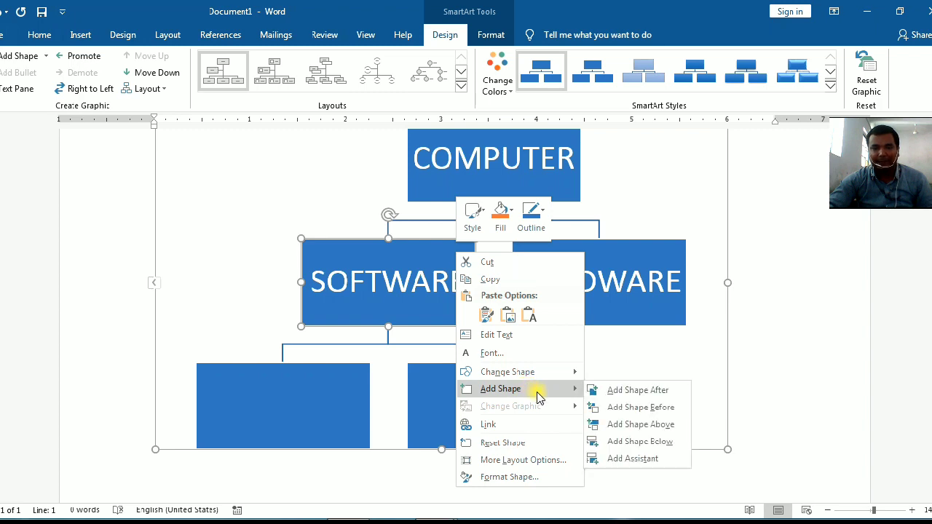
{"action": "left_click", "coordinate": [657, 321]}
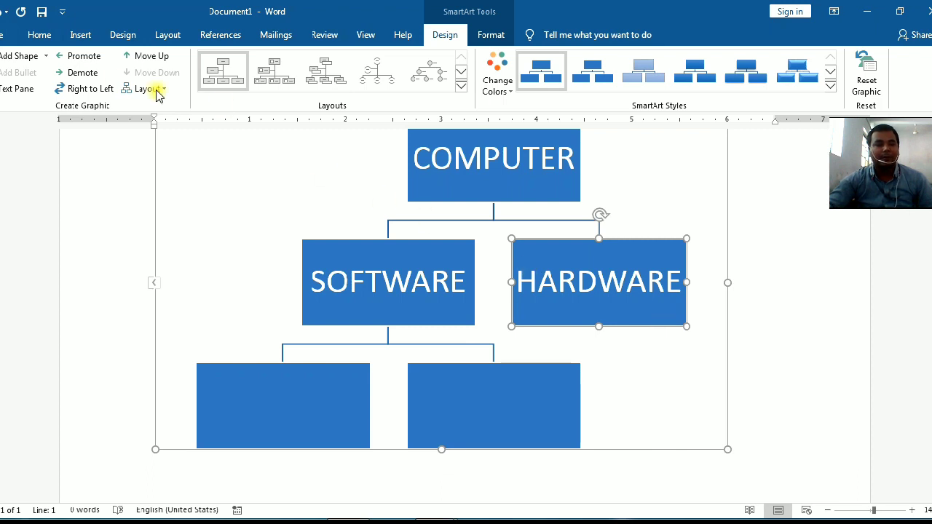
{"action": "left_click", "coordinate": [47, 57]}
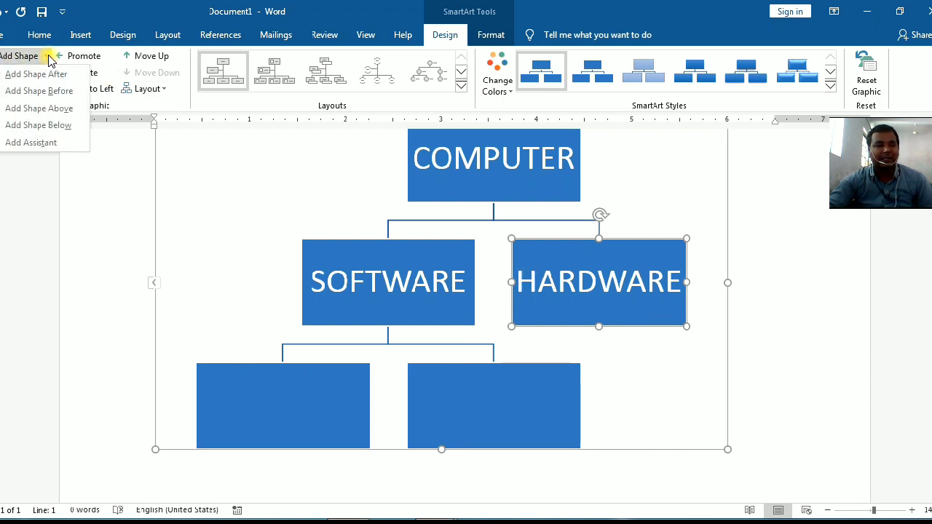
{"action": "left_click", "coordinate": [237, 166]}
{"action": "scroll", "coordinate": [254, 197], "scroll_direction": "up", "scroll_amount": 1}
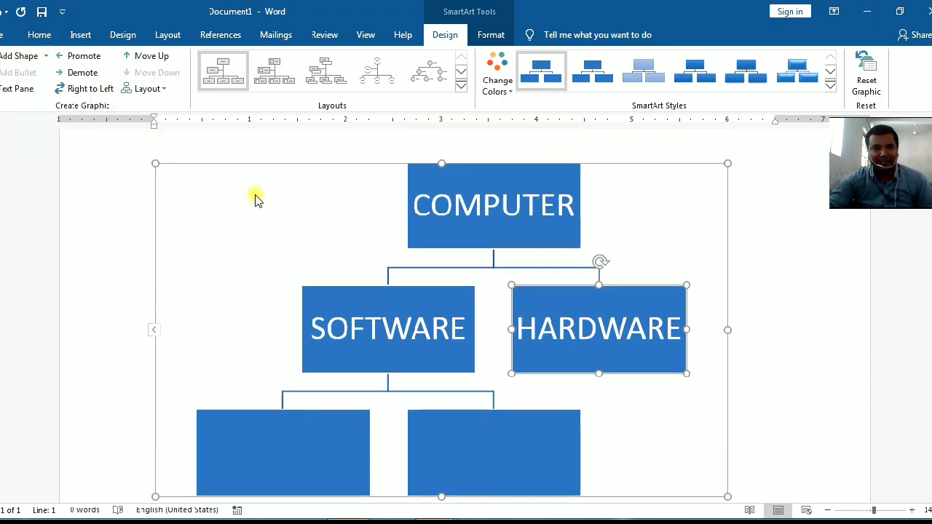
{"action": "left_click", "coordinate": [498, 42]}
{"action": "left_click", "coordinate": [462, 36]}
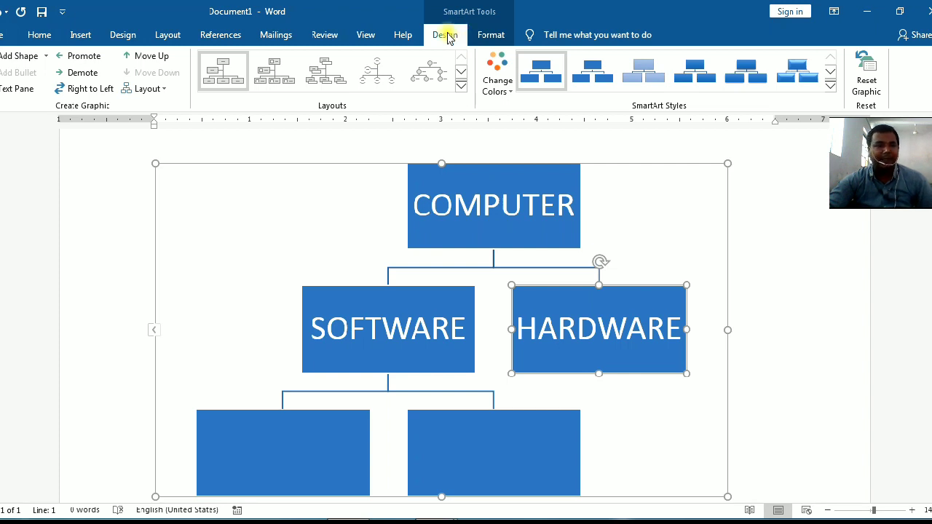
{"action": "left_click", "coordinate": [46, 58]}
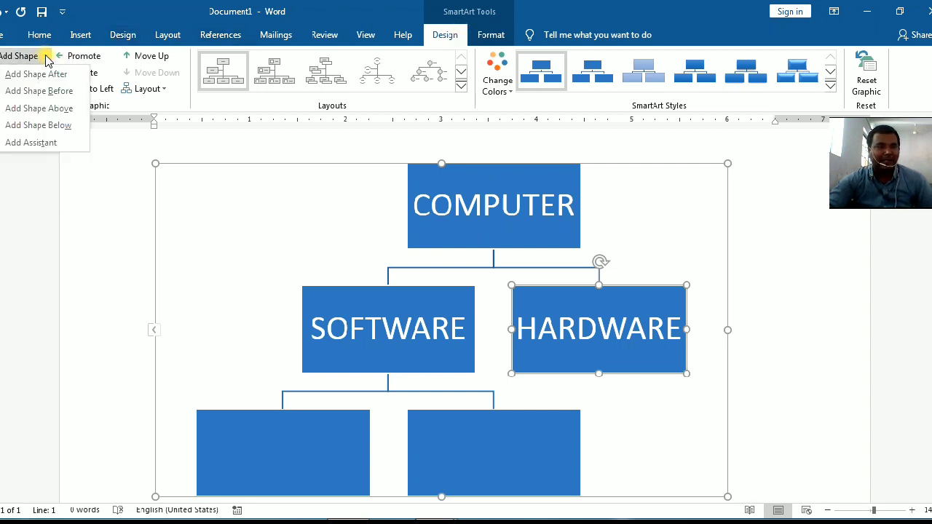
{"action": "left_click", "coordinate": [47, 58]}
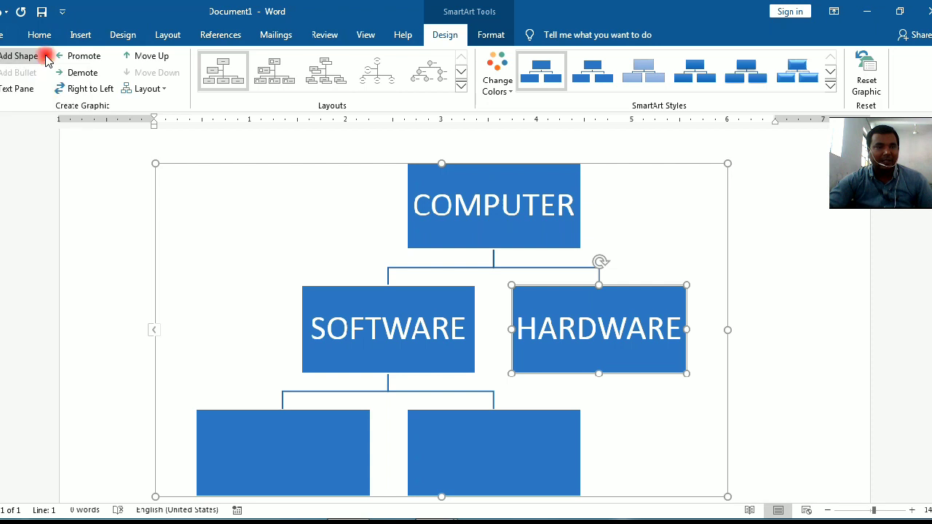
{"action": "left_click", "coordinate": [165, 89]}
{"action": "left_click", "coordinate": [168, 109]}
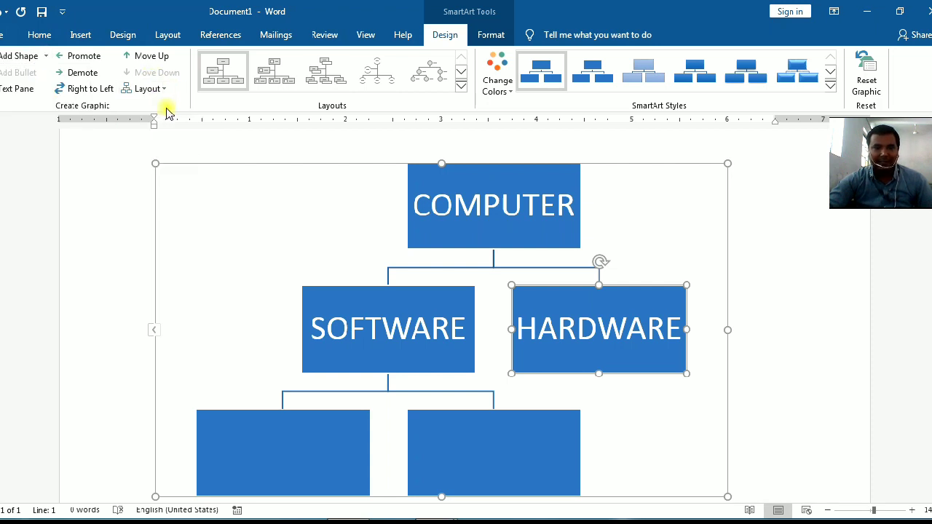
Step: Add three new shapes below the HARDWARE box
{"action": "left_click", "coordinate": [47, 58]}
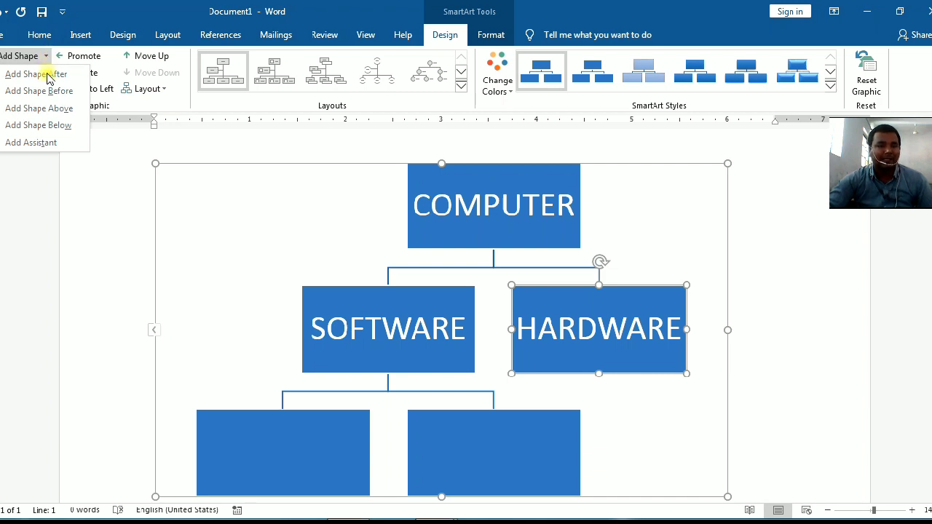
{"action": "left_click", "coordinate": [51, 126]}
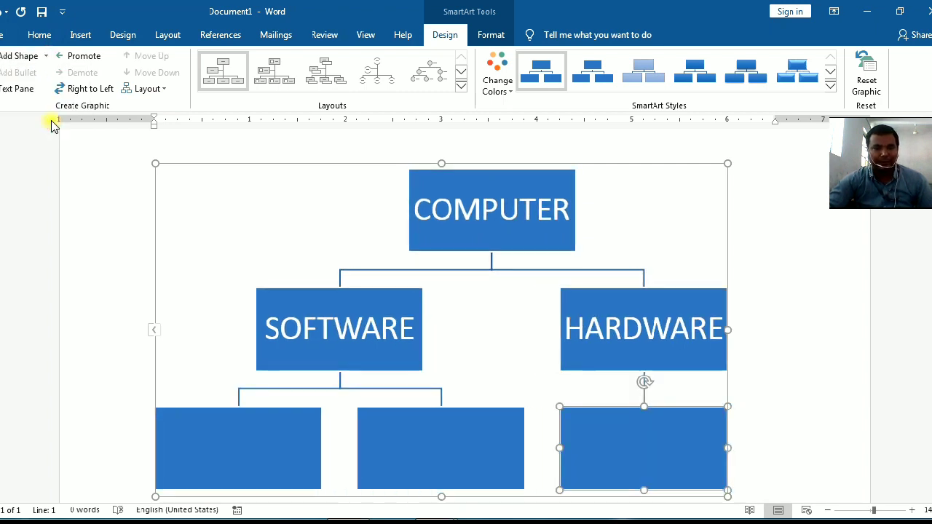
{"action": "left_click", "coordinate": [602, 298]}
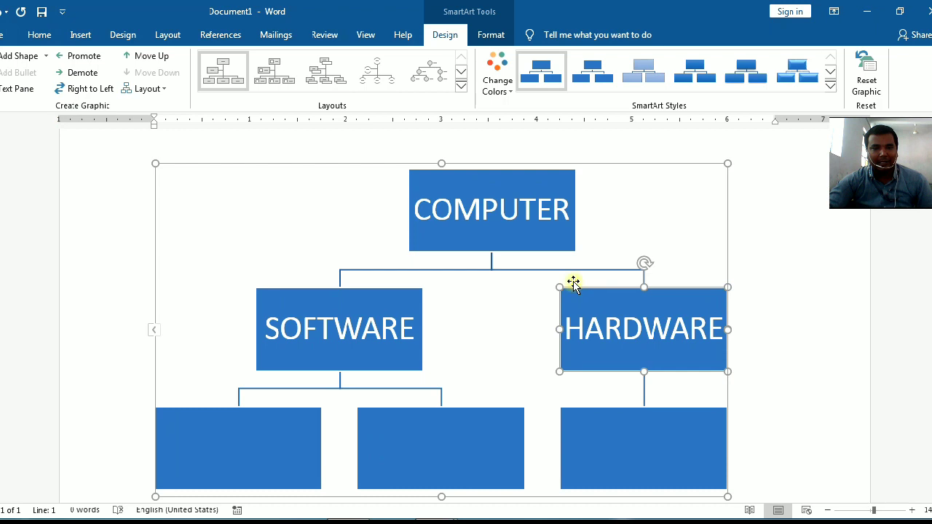
{"action": "left_click", "coordinate": [33, 56]}
{"action": "left_click", "coordinate": [40, 126]}
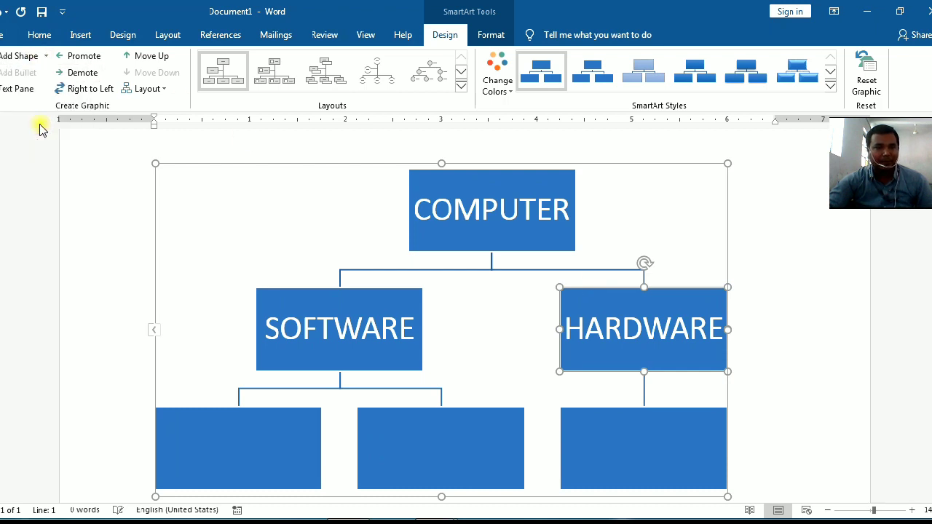
{"action": "left_click", "coordinate": [571, 313]}
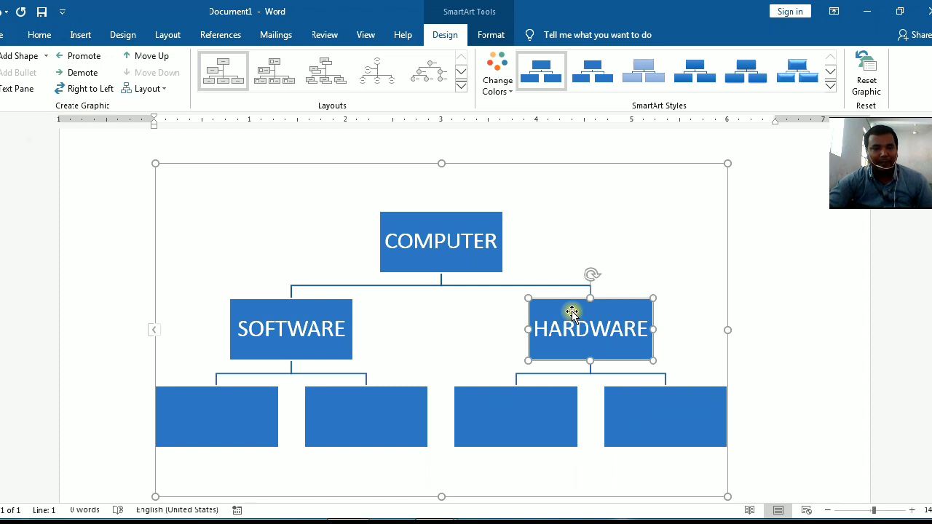
{"action": "left_click", "coordinate": [47, 57]}
{"action": "left_click", "coordinate": [58, 123]}
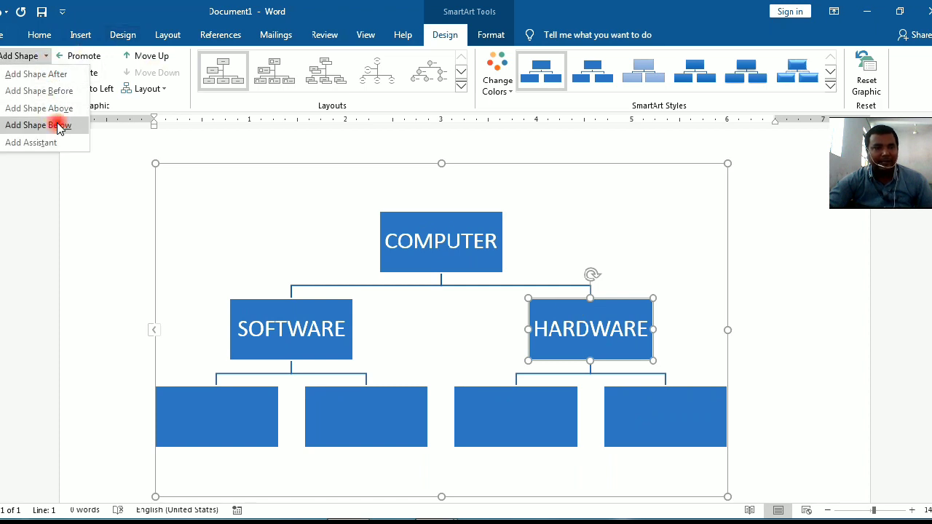
Step: Label the two boxes below SOFTWARE as SYSTEM SOFTWARE and APPLICATION SOFTWARE, in that order
{"action": "left_click", "coordinate": [192, 386]}
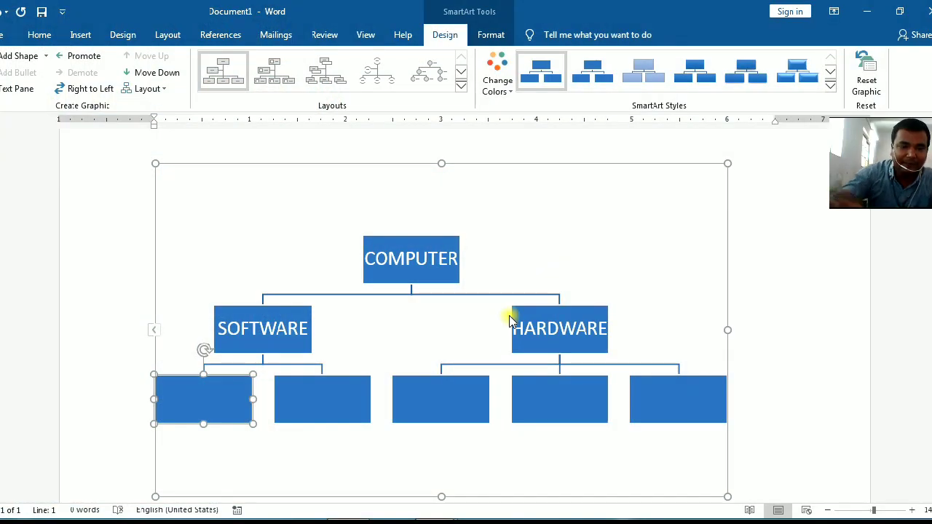
{"action": "type", "text": "SYSTEM"}
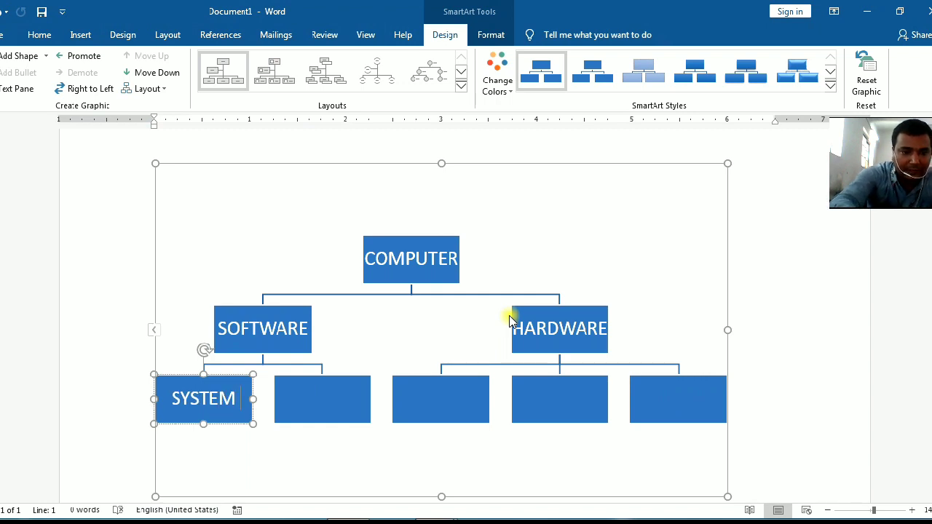
{"action": "type", "text": " SOFTWARE"}
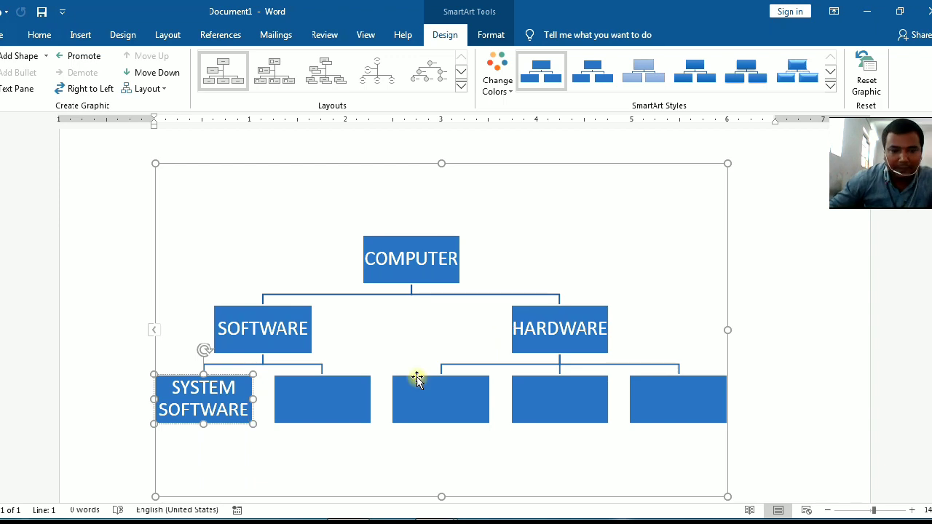
{"action": "left_click", "coordinate": [356, 399]}
{"action": "type", "text": "APPLICA"}
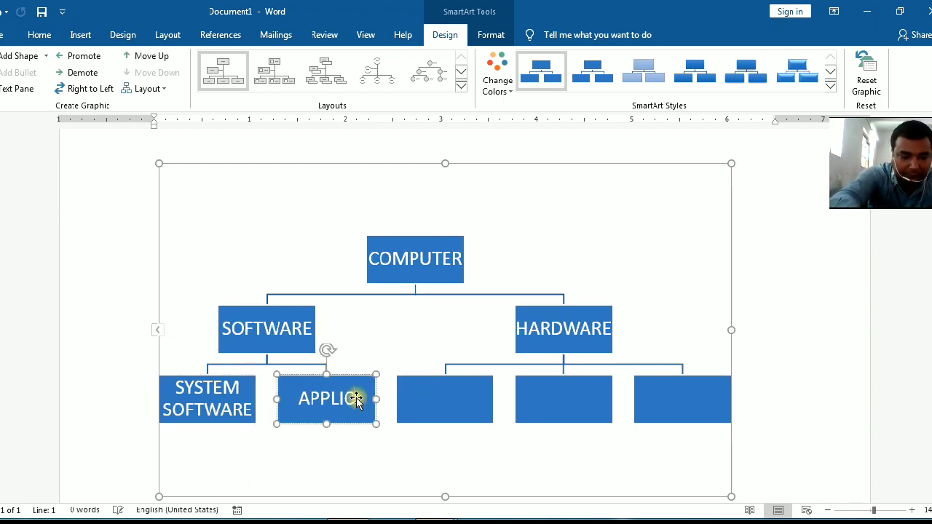
{"action": "type", "text": "TION"}
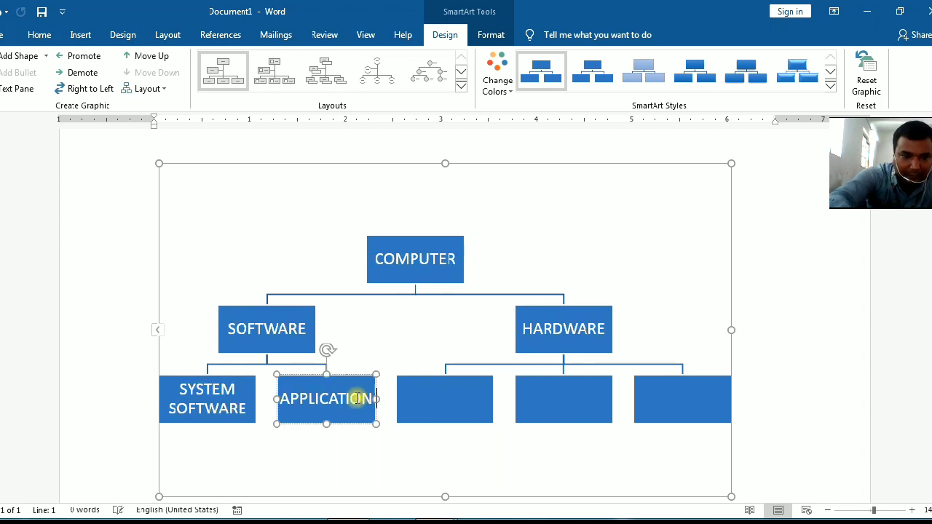
{"action": "type", "text": " SC"}
{"action": "type", "text": "FTWARE"}
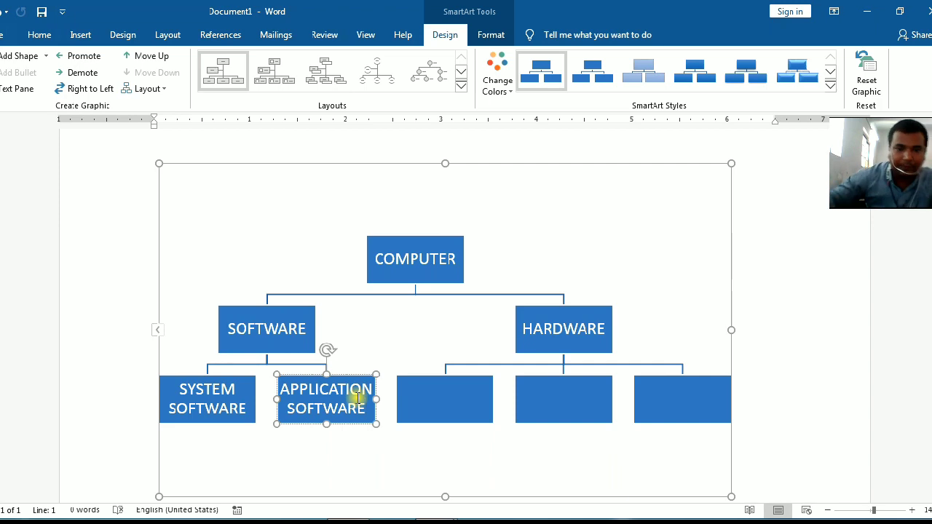
Step: Label the three boxes below HARDWARE as INPUT, OUTPUT and STORAGE, in that order
{"action": "left_click", "coordinate": [426, 388]}
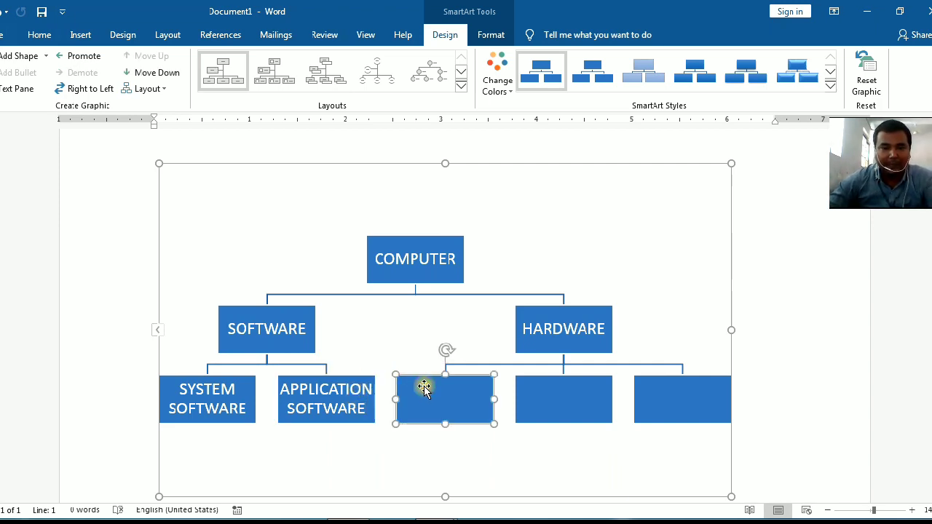
{"action": "type", "text": "INPUT"}
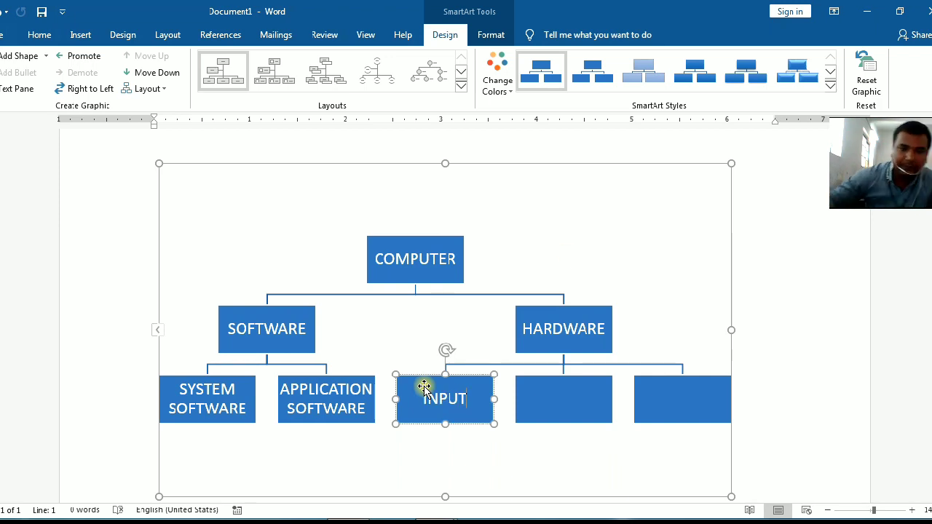
{"action": "left_click", "coordinate": [571, 388]}
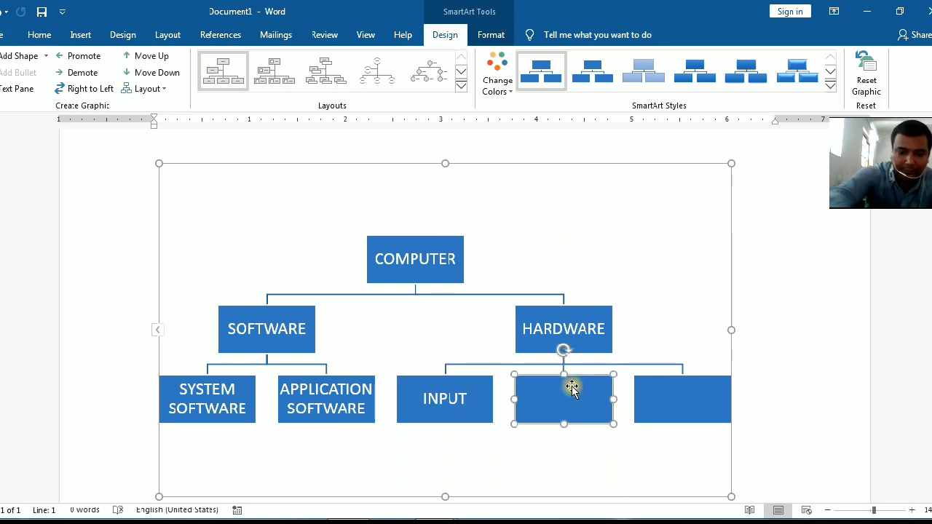
{"action": "type", "text": "OUTPUT"}
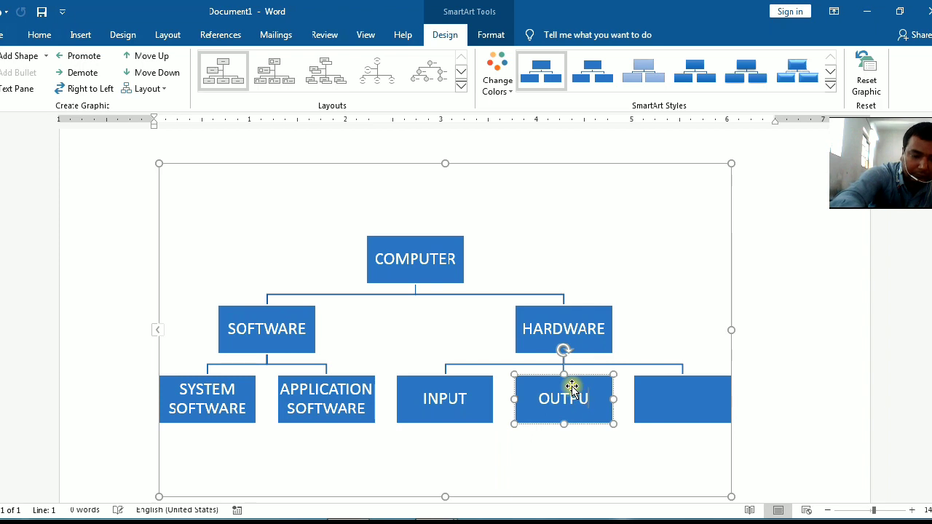
{"action": "left_click", "coordinate": [673, 400]}
{"action": "type", "text": "STORAGE"}
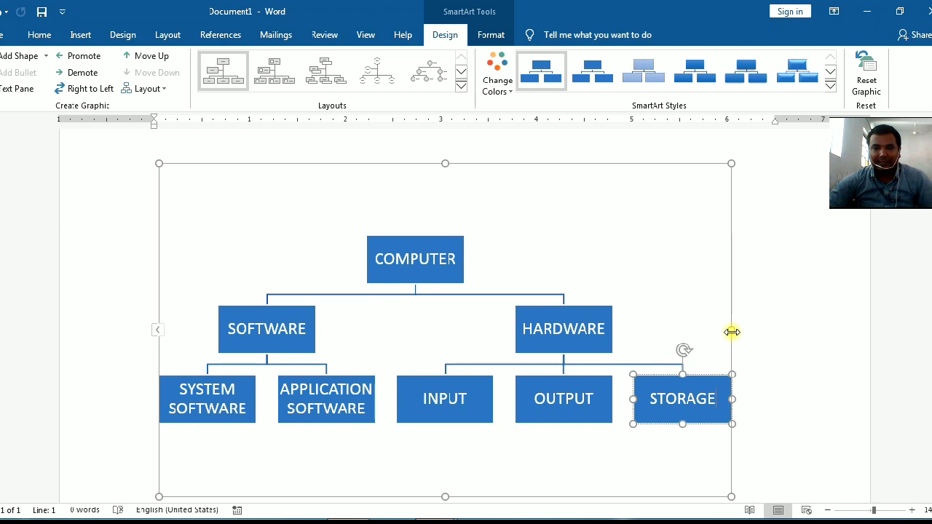
Step: Widen the SmartArt chart to about 6.7 inches and reduce the page's side margins to 0.5 inch
{"action": "left_click_drag", "start_coordinate": [732, 332], "coordinate": [795, 331]}
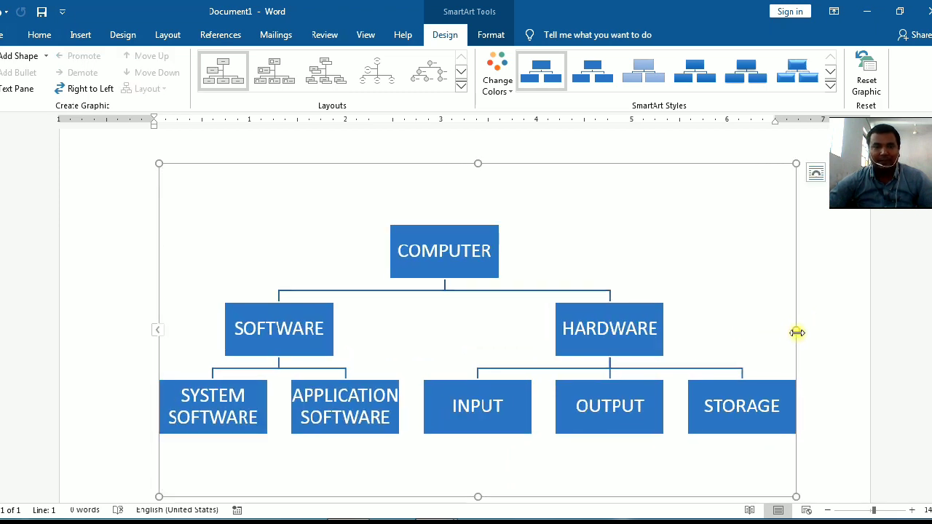
{"action": "left_click", "coordinate": [159, 36]}
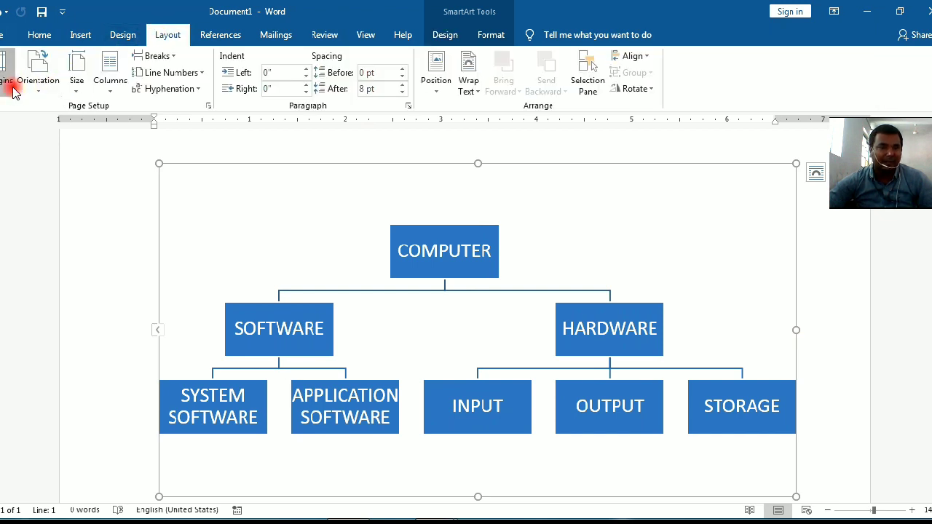
{"action": "left_click", "coordinate": [12, 86]}
{"action": "left_click", "coordinate": [8, 204]}
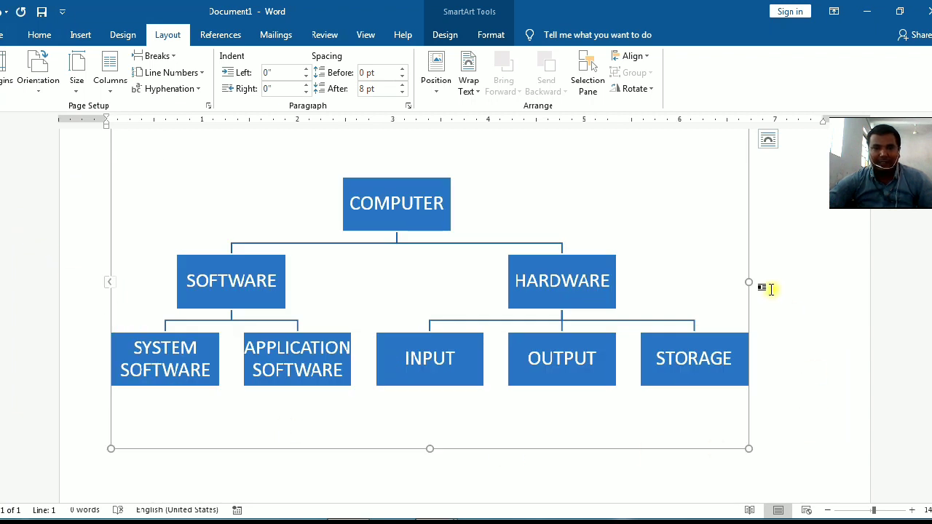
Step: Widen the SmartArt chart to about 7.7 inches and add a shape below SYSTEM SOFTWARE using the Standard layout
{"action": "left_click_drag", "start_coordinate": [749, 281], "coordinate": [836, 284]}
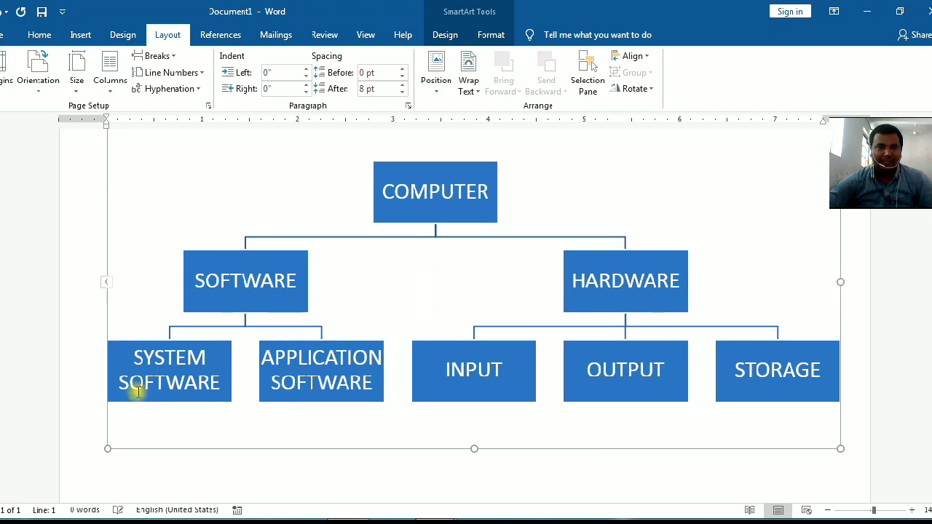
{"action": "left_click", "coordinate": [154, 359]}
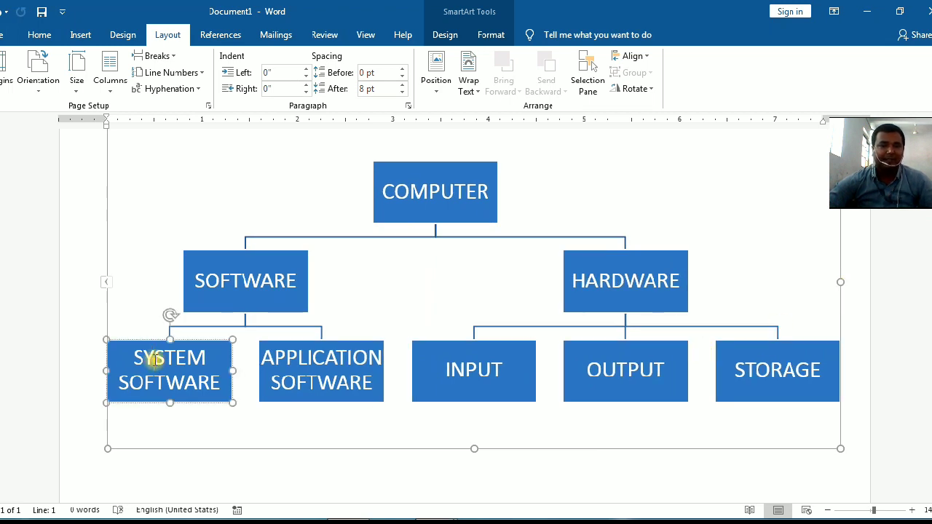
{"action": "left_click", "coordinate": [445, 36]}
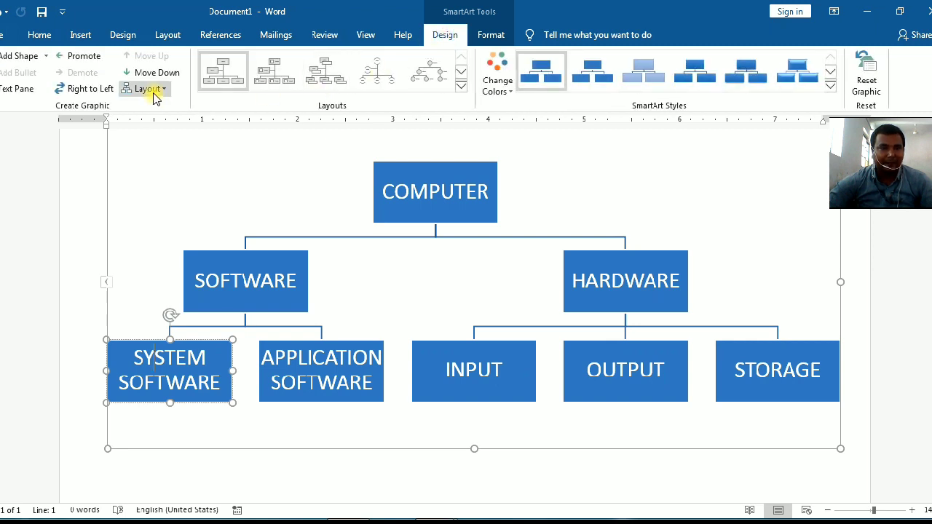
{"action": "left_click", "coordinate": [151, 90]}
{"action": "left_click", "coordinate": [158, 106]}
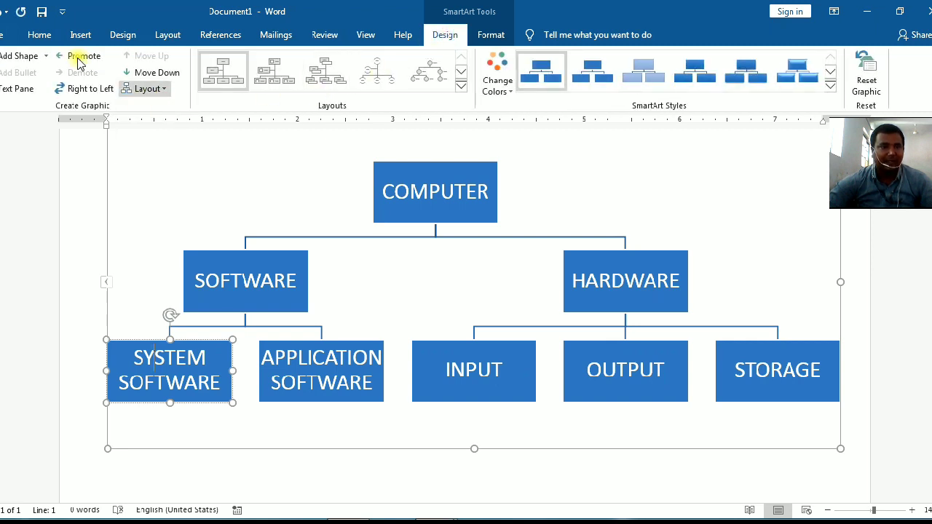
{"action": "left_click", "coordinate": [46, 57]}
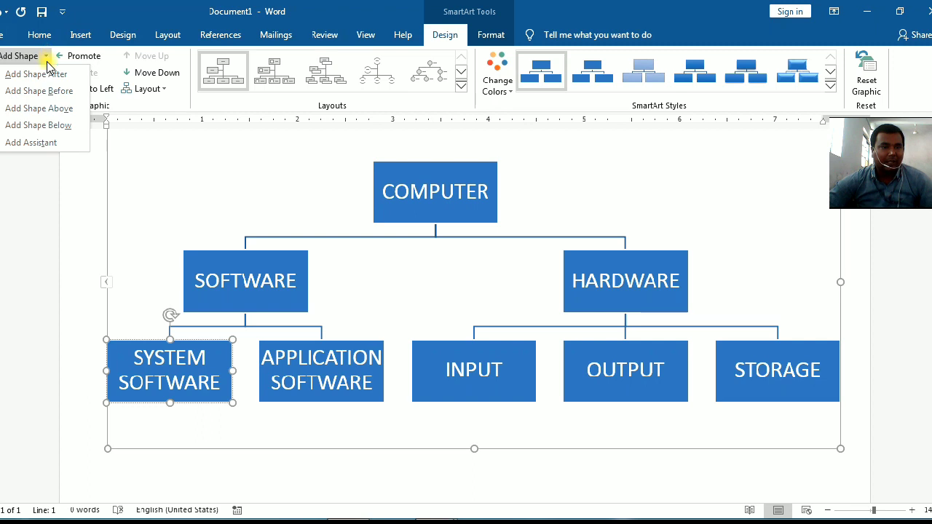
{"action": "left_click", "coordinate": [51, 126]}
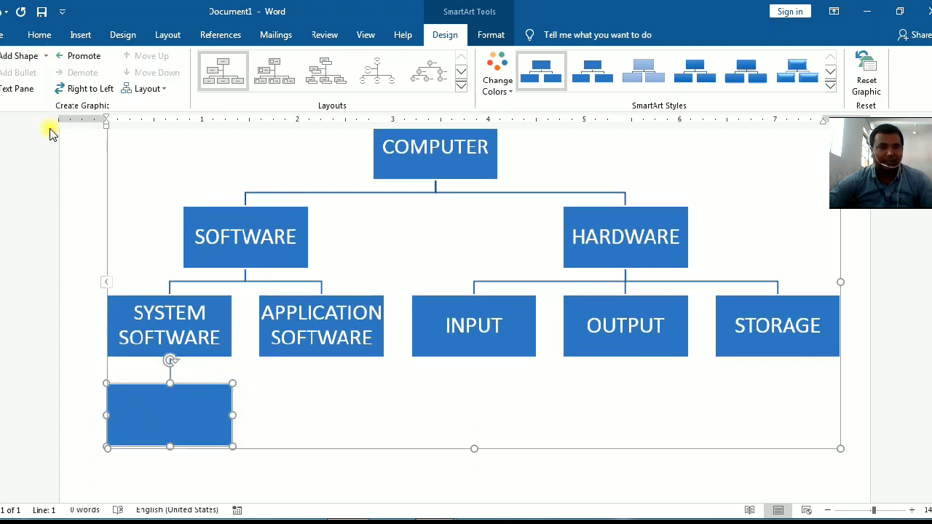
Step: Give the APPLICATION SOFTWARE box the Standard layout and add one shape below it
{"action": "left_click", "coordinate": [288, 306]}
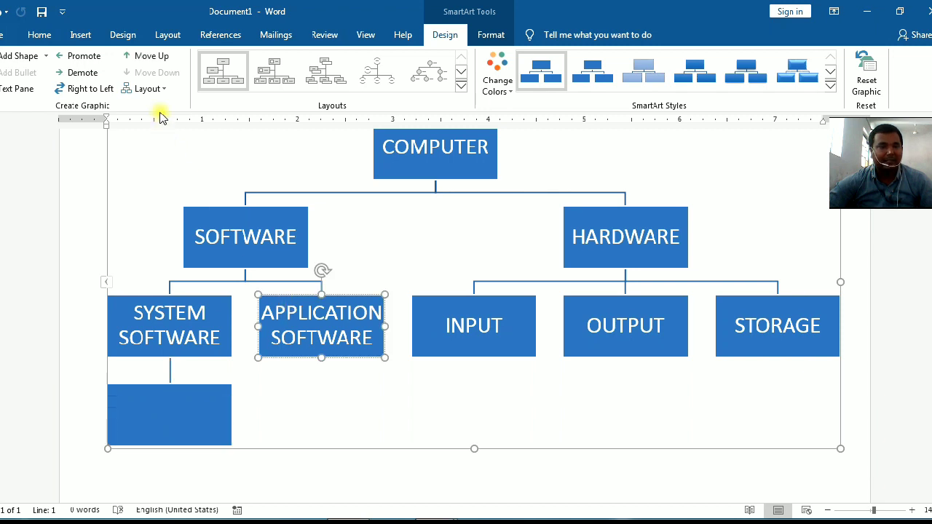
{"action": "left_click", "coordinate": [145, 88]}
{"action": "left_click", "coordinate": [158, 107]}
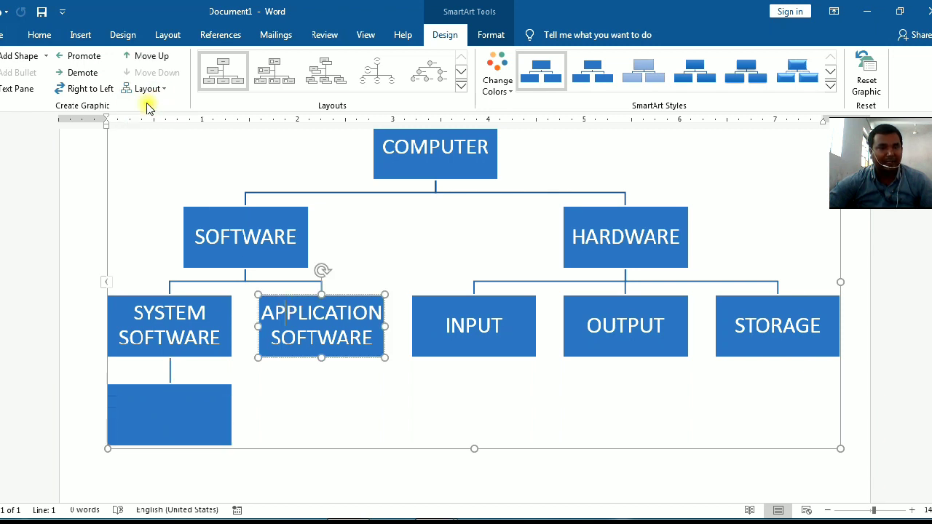
{"action": "left_click", "coordinate": [43, 56]}
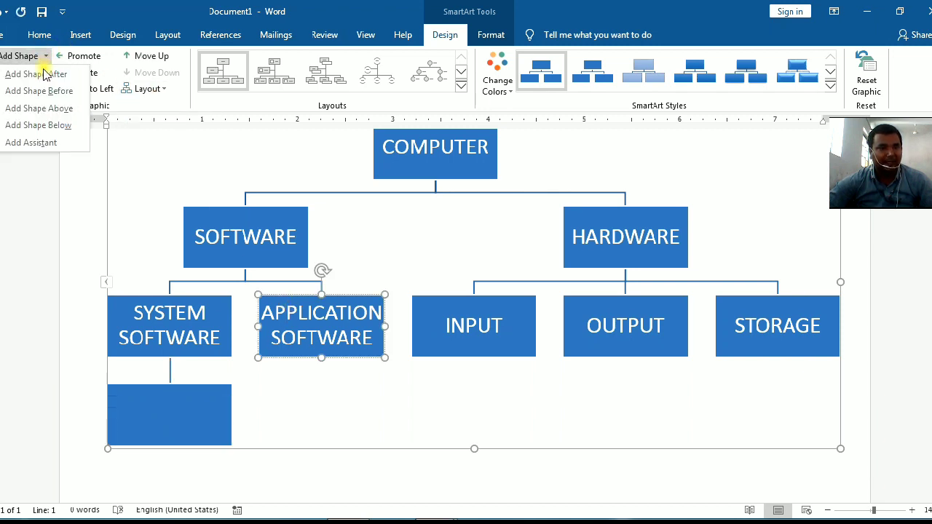
{"action": "left_click", "coordinate": [37, 124]}
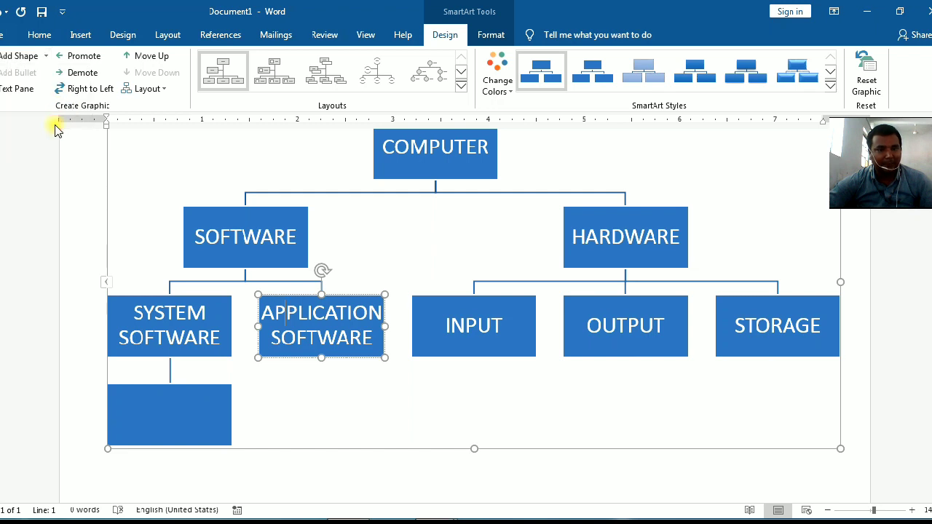
Step: Add one shape below the INPUT box and set that branch to the Standard layout
{"action": "left_click", "coordinate": [451, 299]}
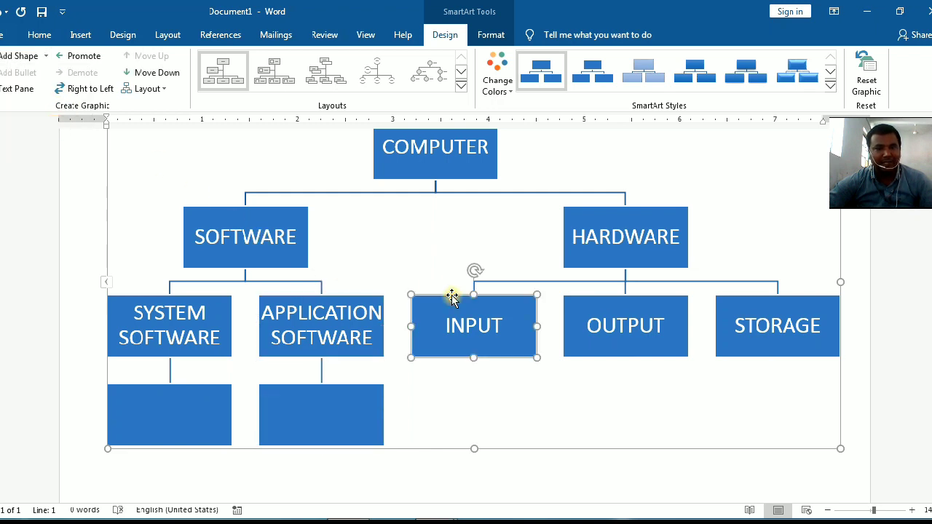
{"action": "left_click", "coordinate": [46, 56]}
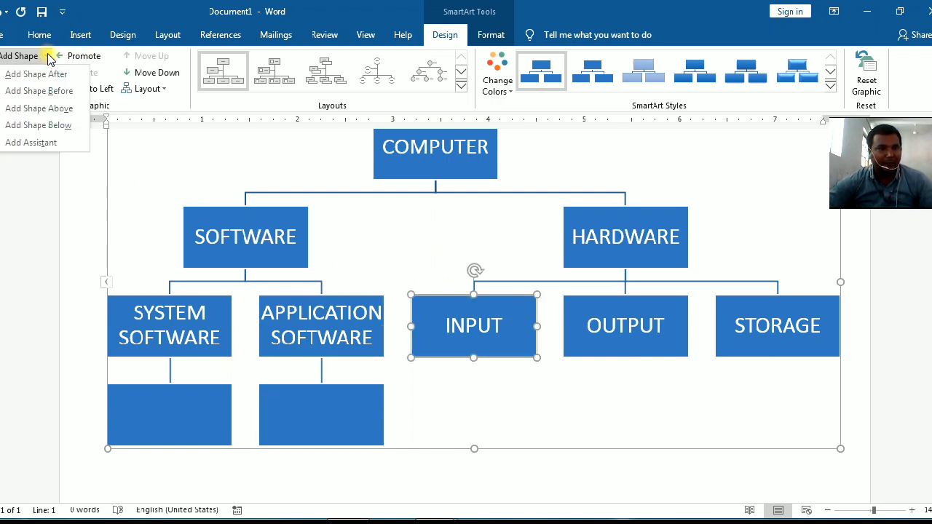
{"action": "left_click", "coordinate": [66, 125]}
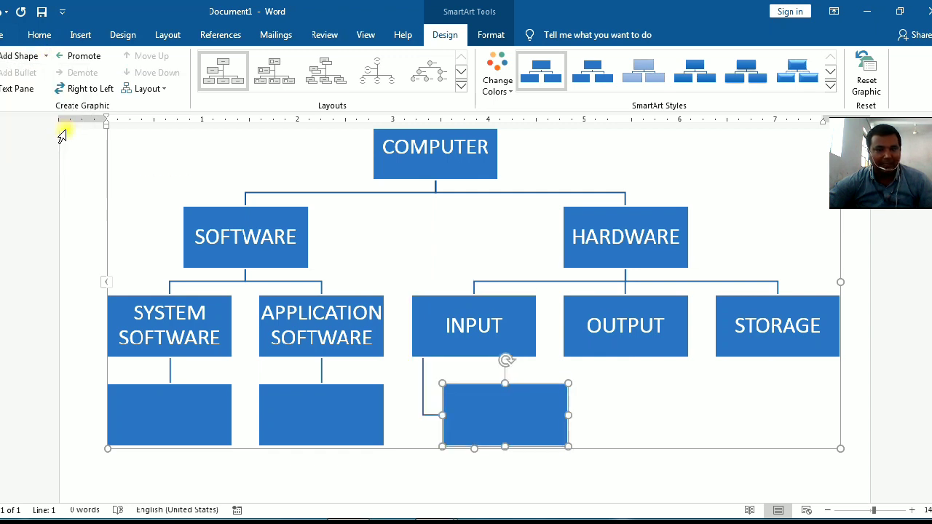
{"action": "left_click", "coordinate": [151, 88]}
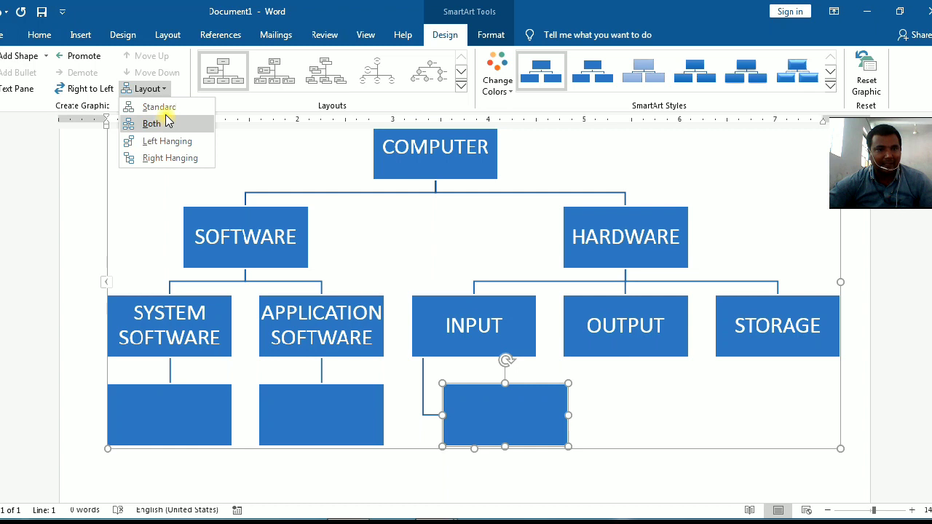
{"action": "left_click", "coordinate": [166, 108]}
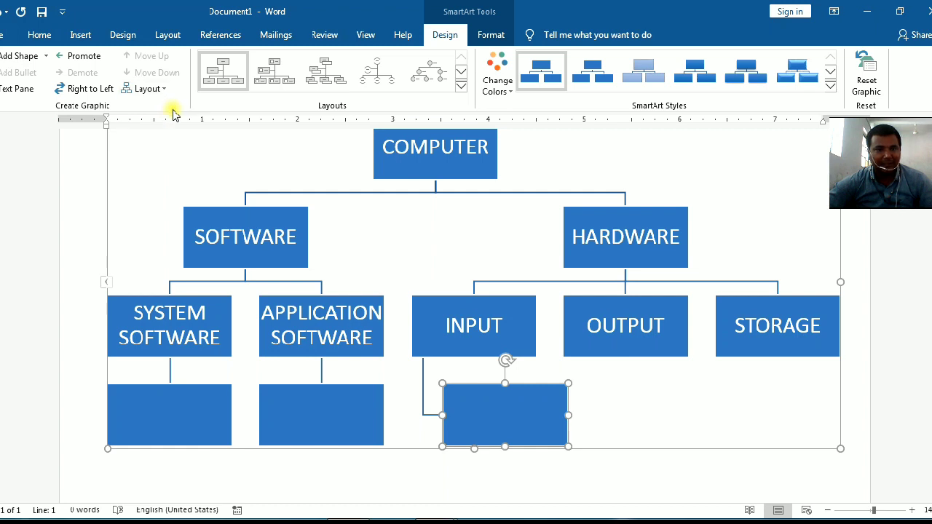
{"action": "left_click", "coordinate": [473, 312]}
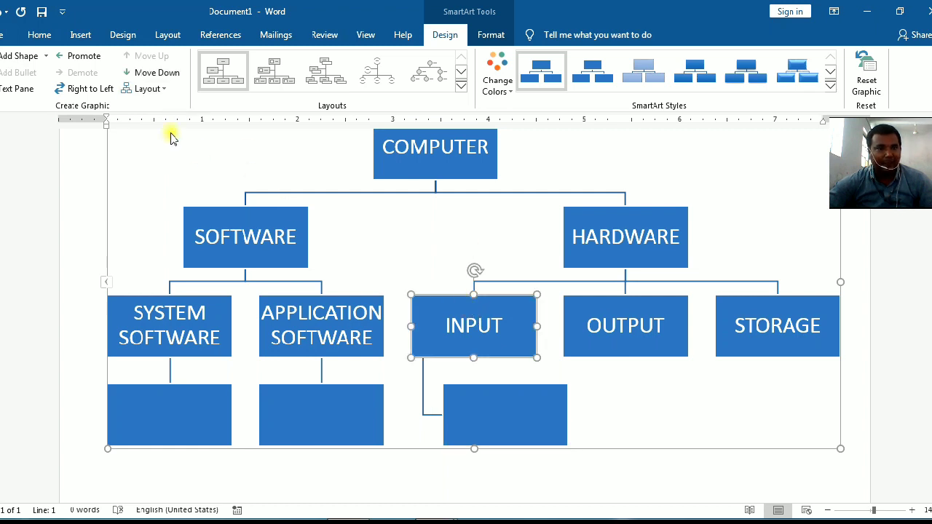
{"action": "left_click", "coordinate": [155, 89]}
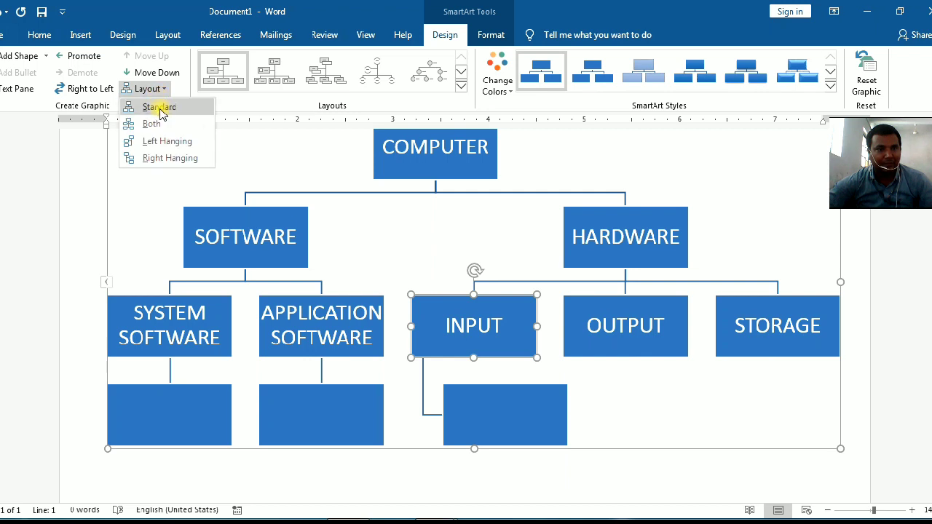
{"action": "left_click", "coordinate": [160, 110]}
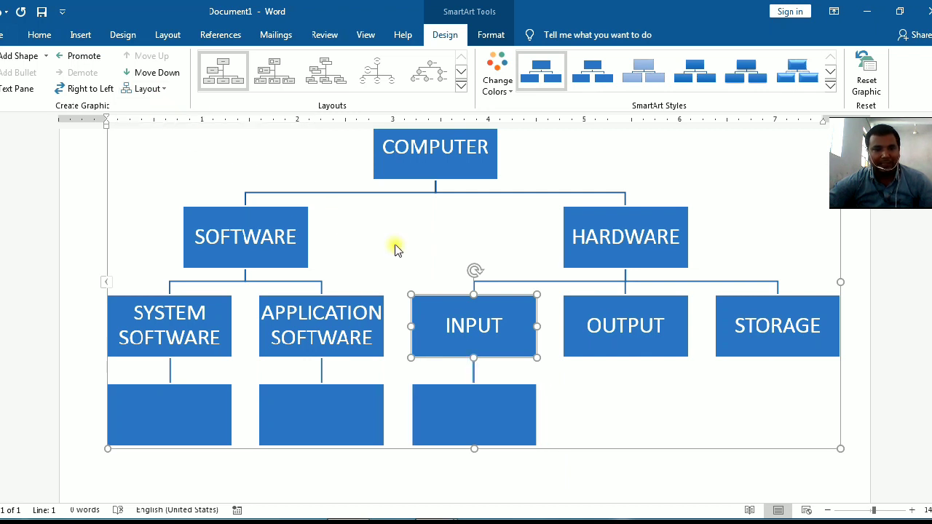
Step: Set the OUTPUT and STORAGE boxes to the Standard layout
{"action": "left_click", "coordinate": [596, 308]}
{"action": "left_click", "coordinate": [163, 89]}
{"action": "left_click", "coordinate": [164, 103]}
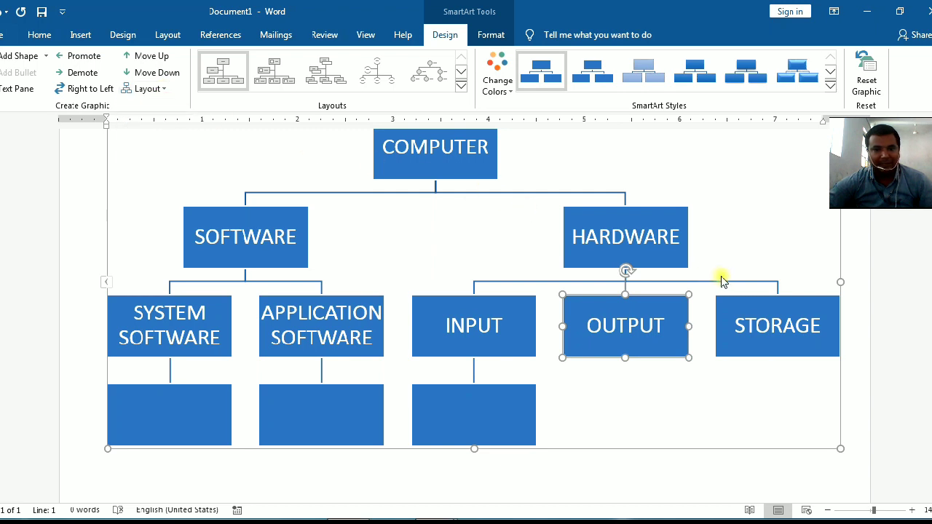
{"action": "left_click", "coordinate": [783, 297]}
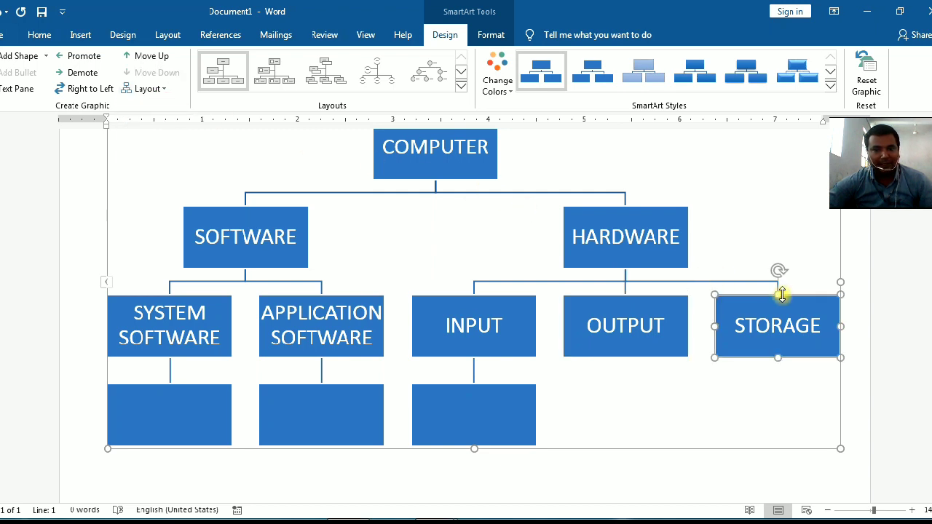
{"action": "left_click", "coordinate": [163, 89]}
{"action": "left_click", "coordinate": [167, 104]}
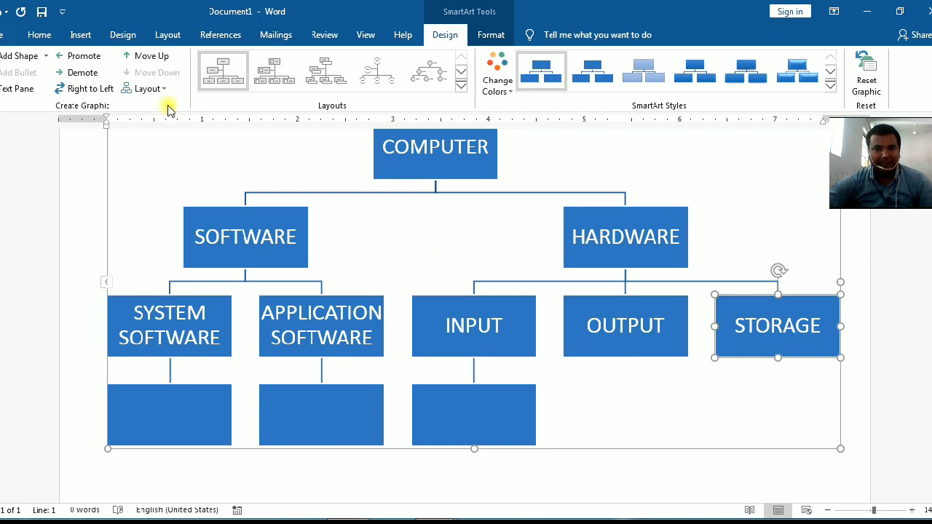
Step: Add one shape below the OUTPUT box and one below the STORAGE box
{"action": "left_click", "coordinate": [595, 311]}
{"action": "right_click", "coordinate": [596, 311]}
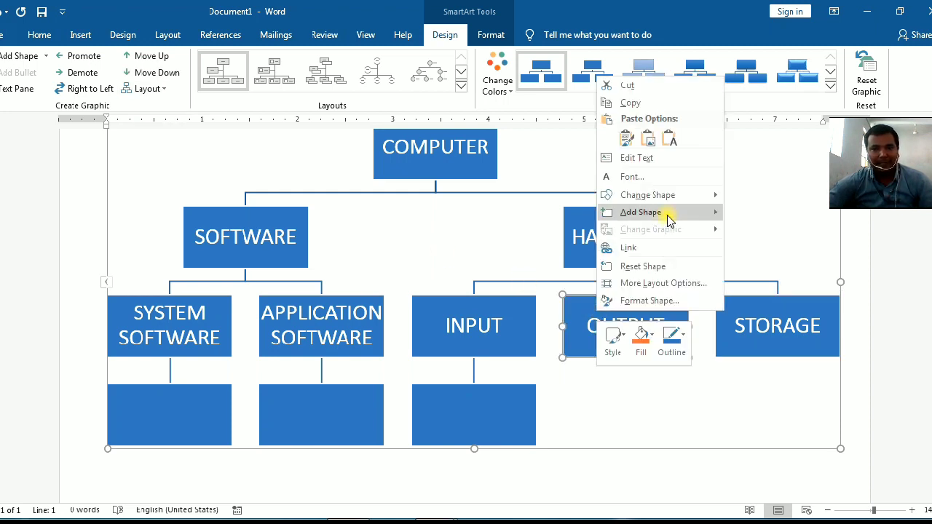
{"action": "mouse_move", "coordinate": [668, 218]}
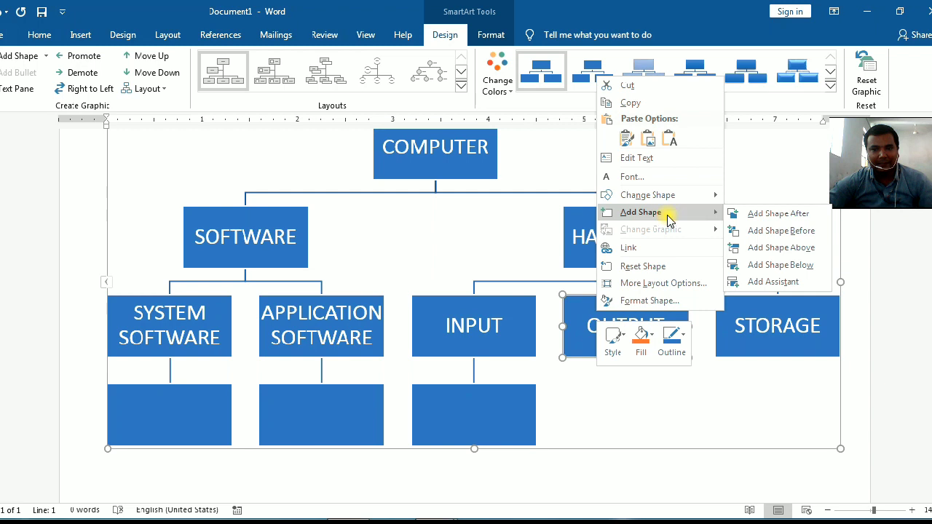
{"action": "left_click", "coordinate": [797, 267]}
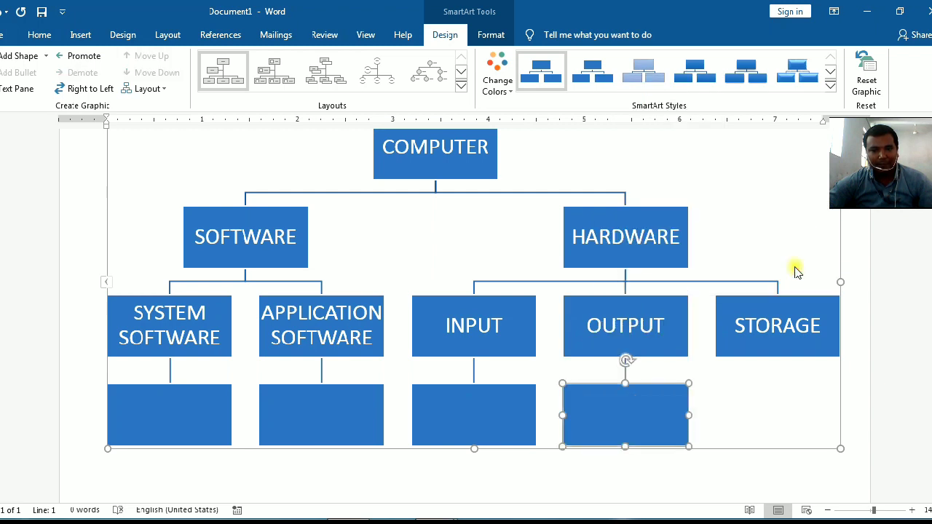
{"action": "left_click", "coordinate": [811, 313]}
{"action": "right_click", "coordinate": [812, 311]}
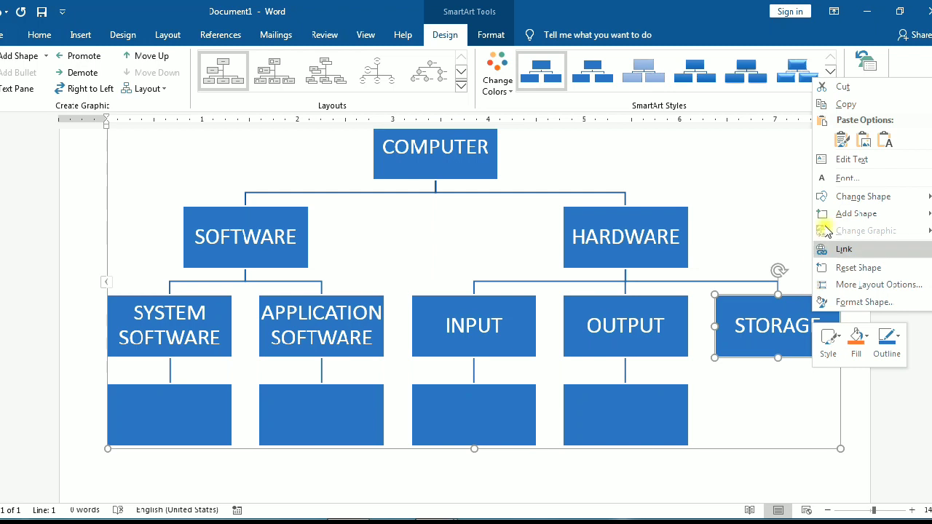
{"action": "mouse_move", "coordinate": [833, 213]}
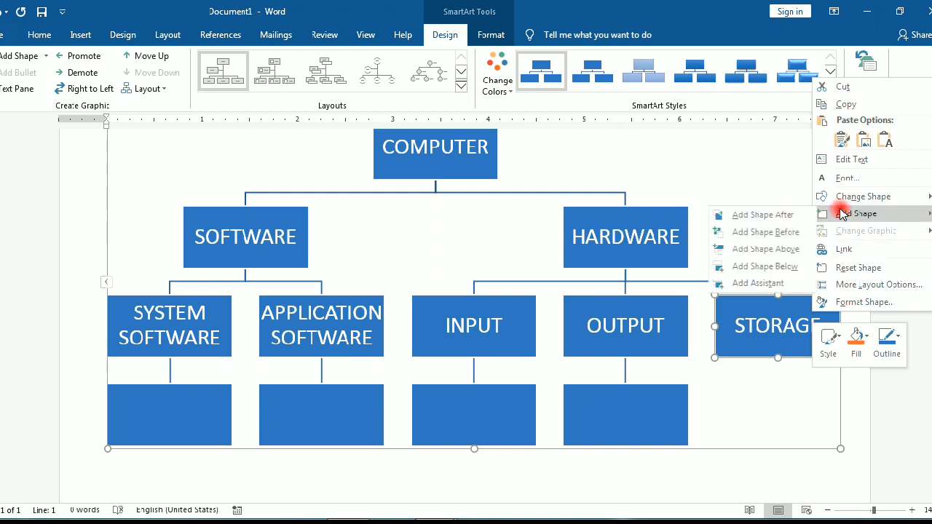
{"action": "left_click", "coordinate": [795, 268]}
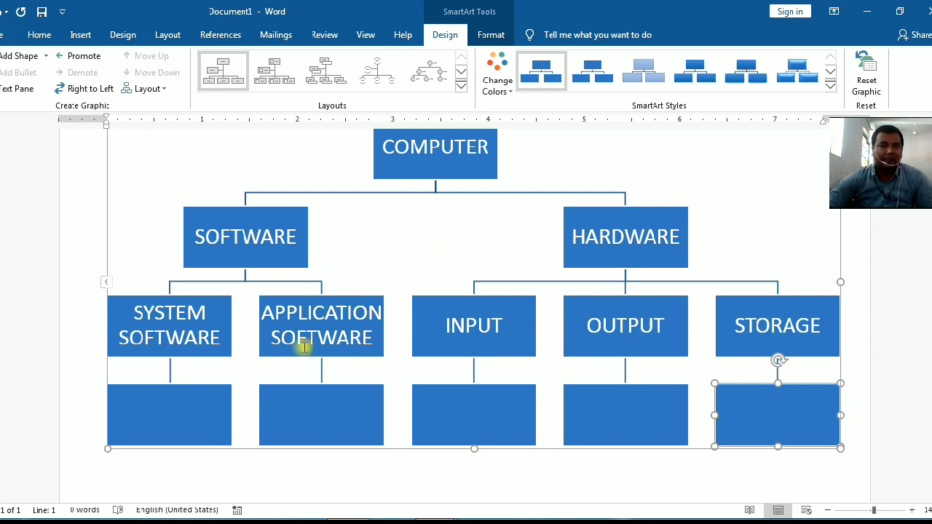
Step: Label the box below SYSTEM SOFTWARE as OPERATING SYSTEM and the one below APPLICATION SOFTWARE as MS OFFICE
{"action": "left_click", "coordinate": [188, 398]}
{"action": "type", "text": "OPERATING"}
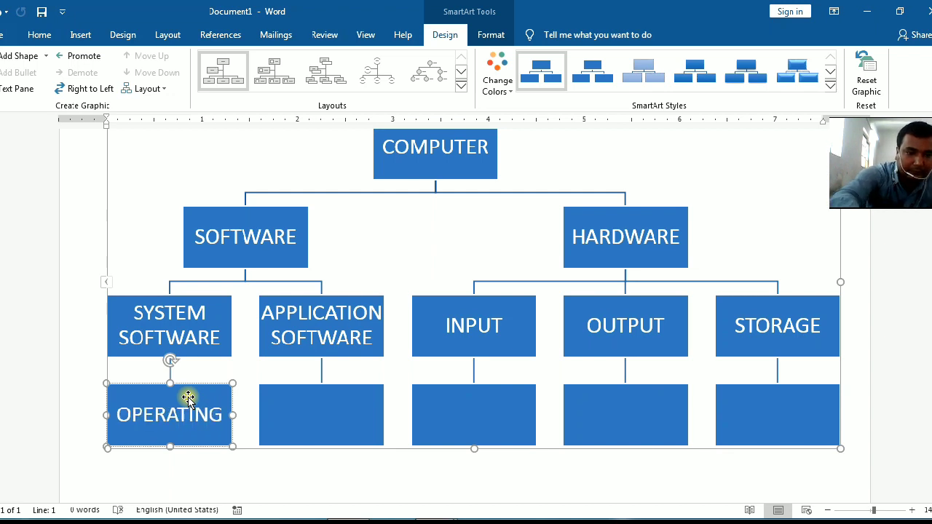
{"action": "type", "text": " SYS"}
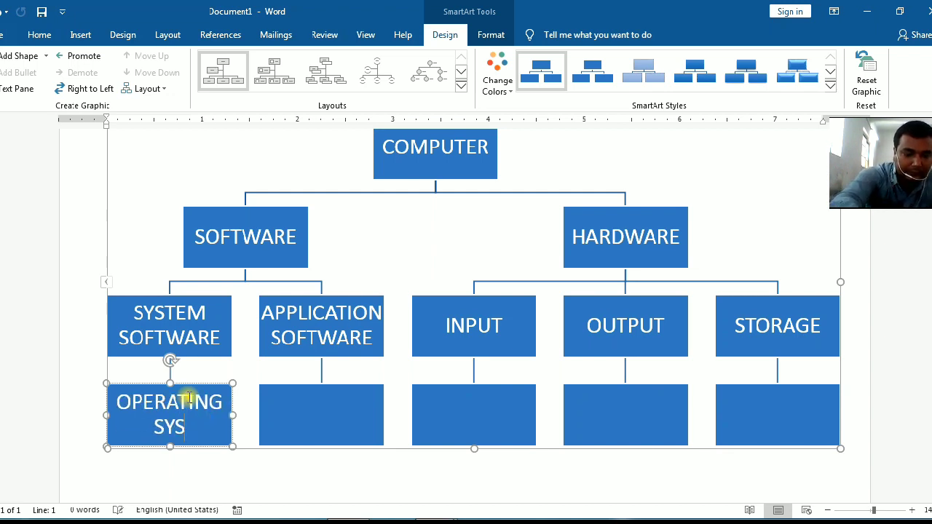
{"action": "type", "text": "TEM"}
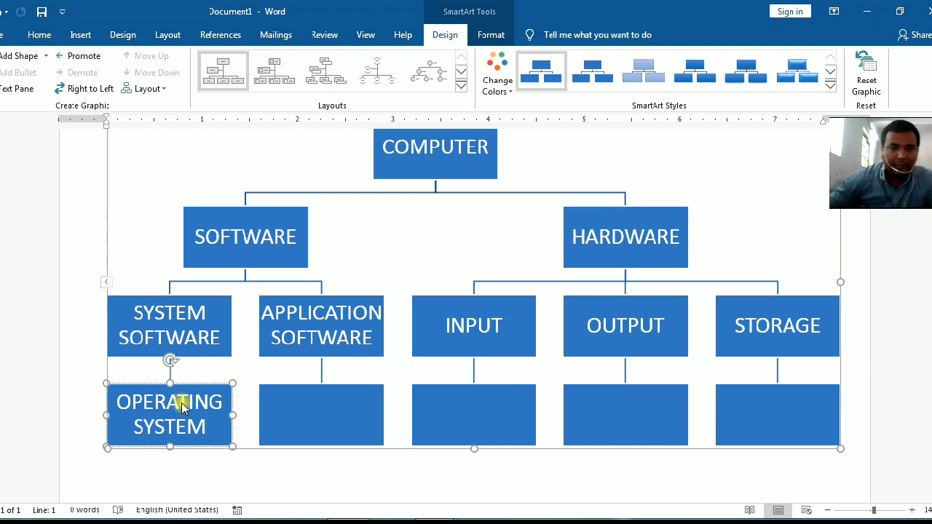
{"action": "left_click", "coordinate": [356, 420]}
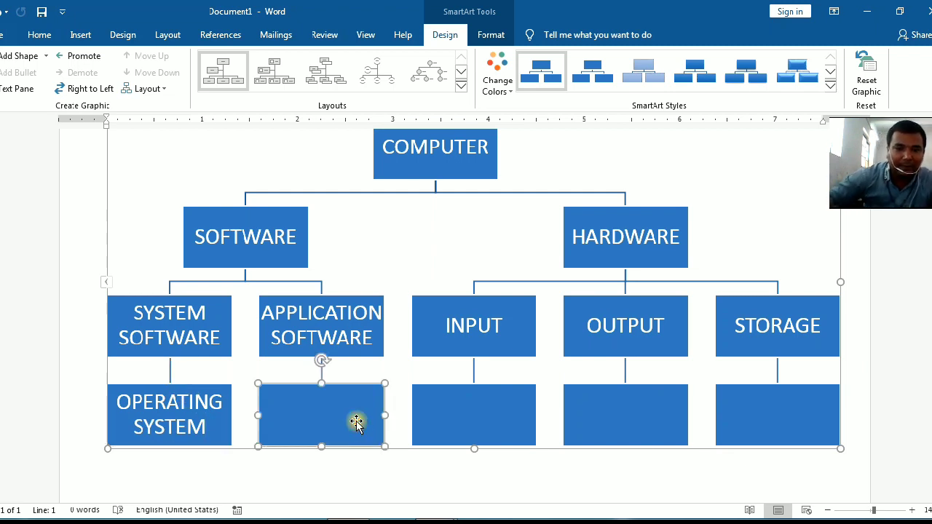
{"action": "type", "text": "MS "}
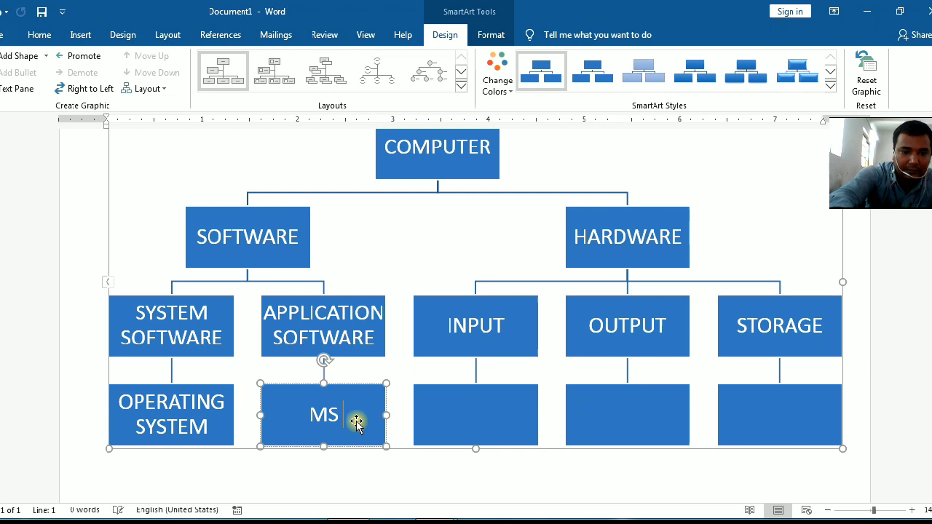
{"action": "type", "text": "OFFICE"}
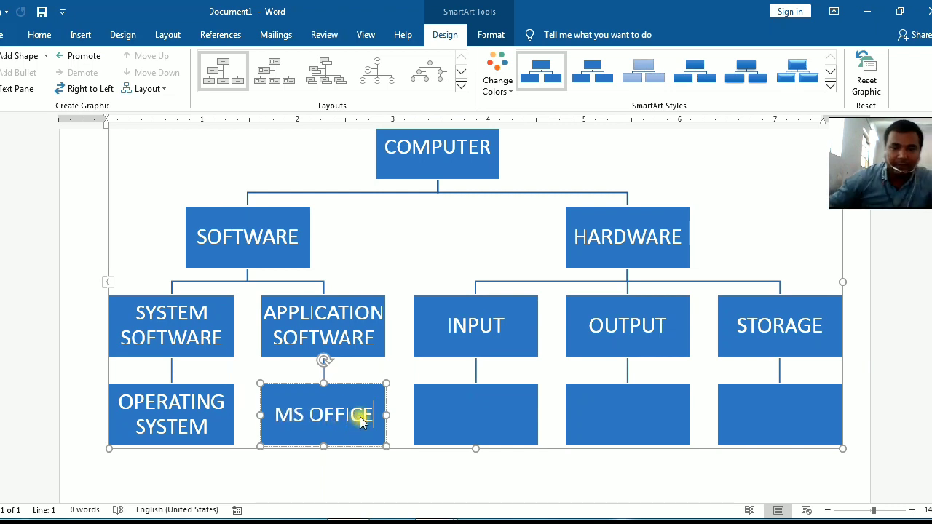
Step: Label the box below INPUT as KEYBOARD and the one below OUTPUT as MONITOR
{"action": "left_click", "coordinate": [501, 415]}
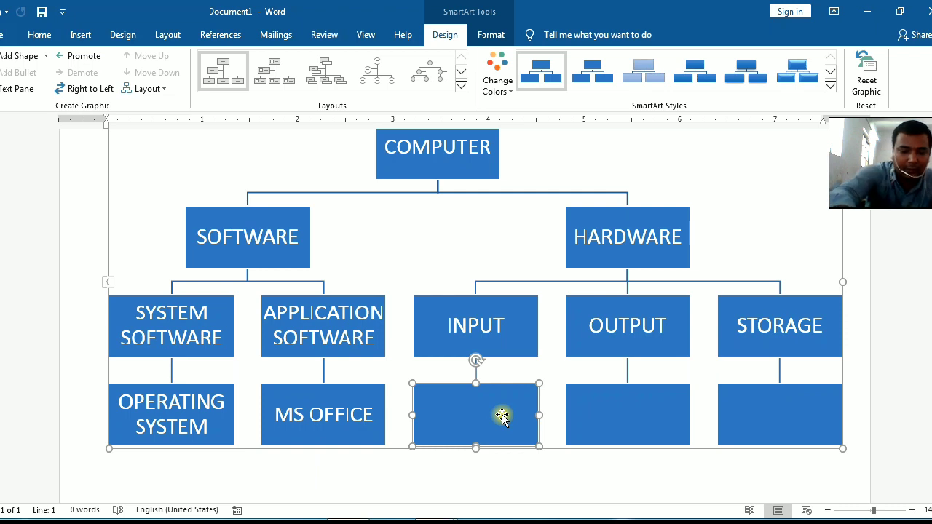
{"action": "type", "text": "KEYB"}
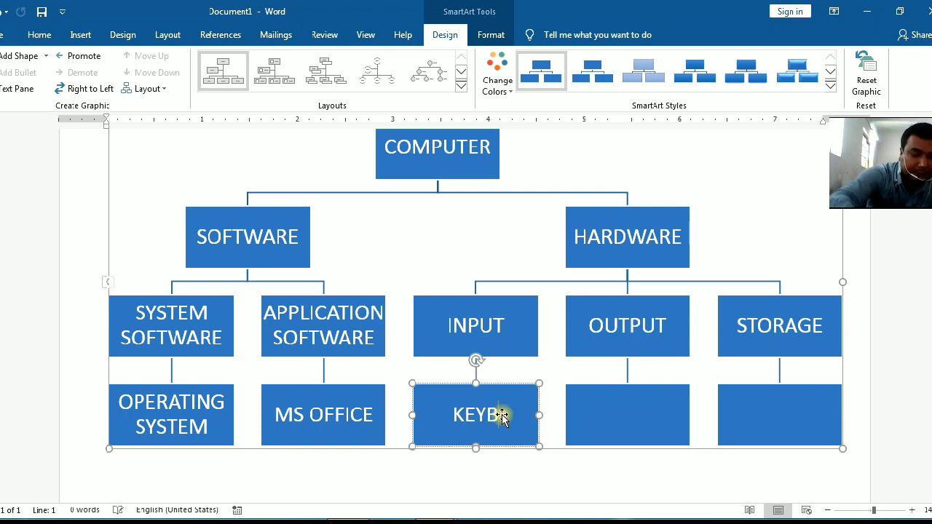
{"action": "type", "text": "OARD"}
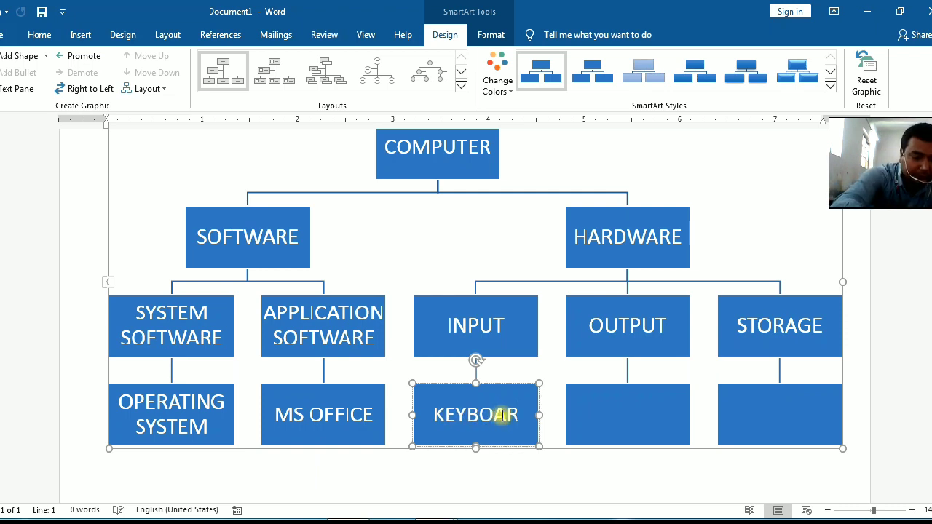
{"action": "left_click", "coordinate": [581, 409]}
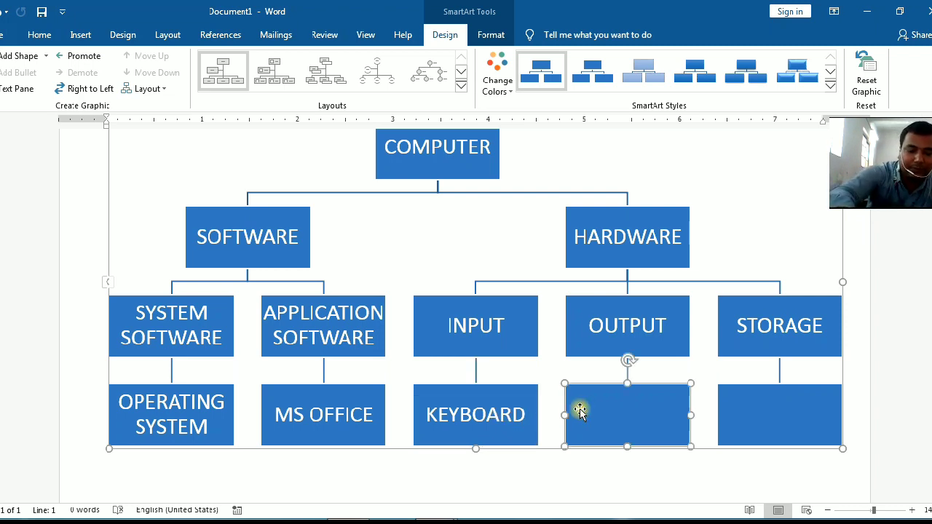
{"action": "type", "text": "MONITOR"}
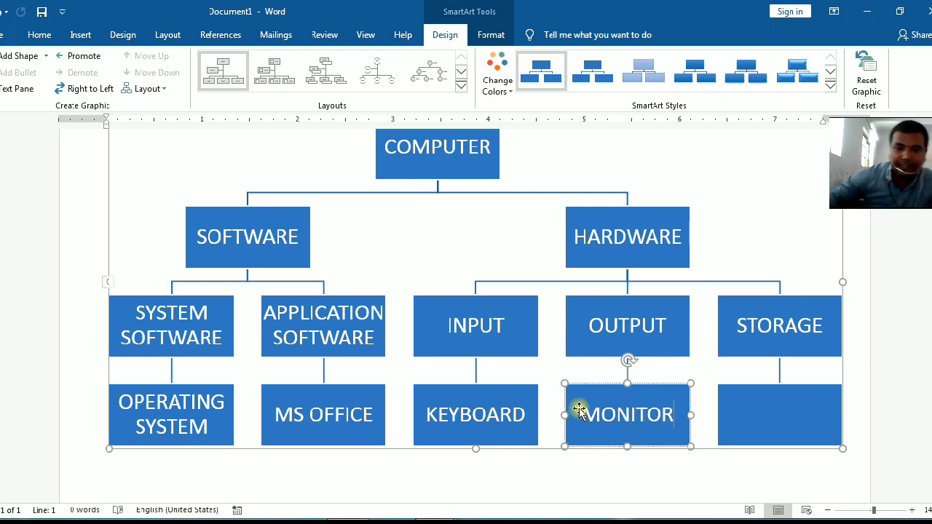
Step: Label the empty box below STORAGE as HARD DISC
{"action": "left_click", "coordinate": [779, 411]}
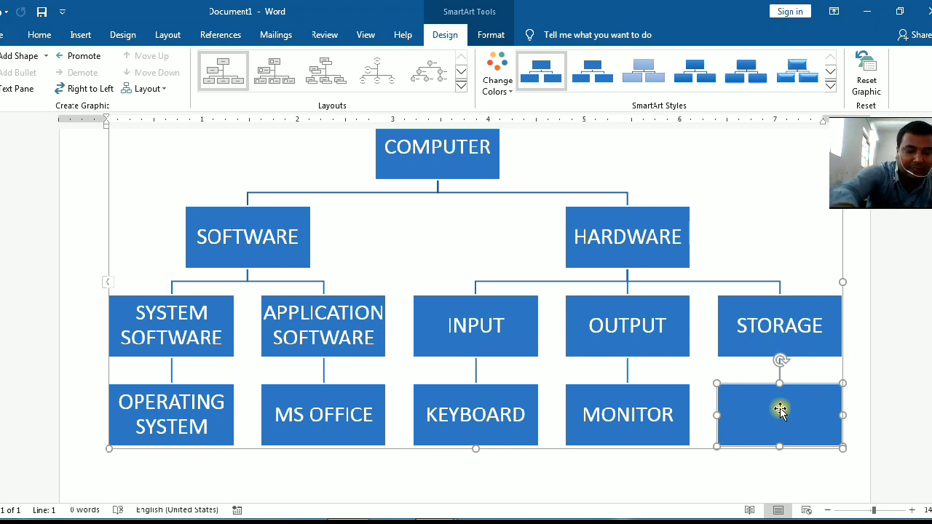
{"action": "type", "text": "ARD"}
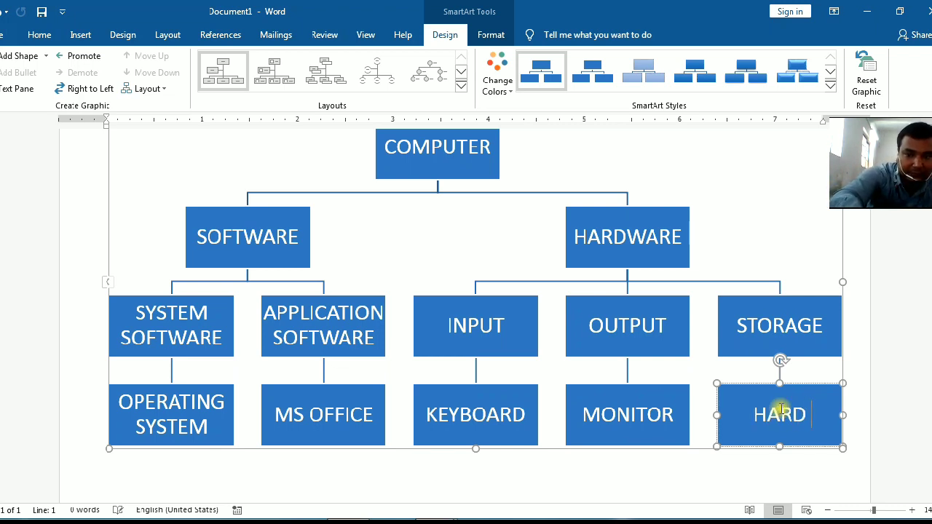
{"action": "type", "text": " DISC"}
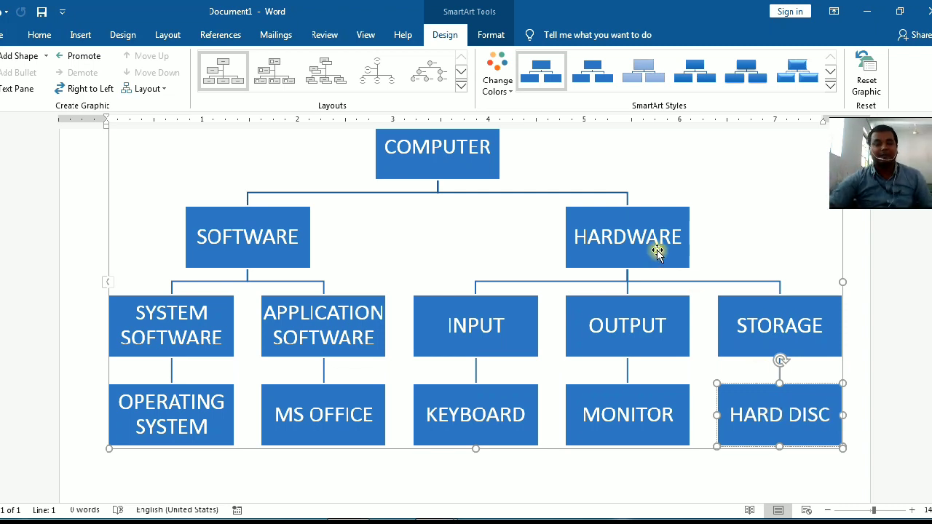
{"action": "left_click", "coordinate": [707, 183]}
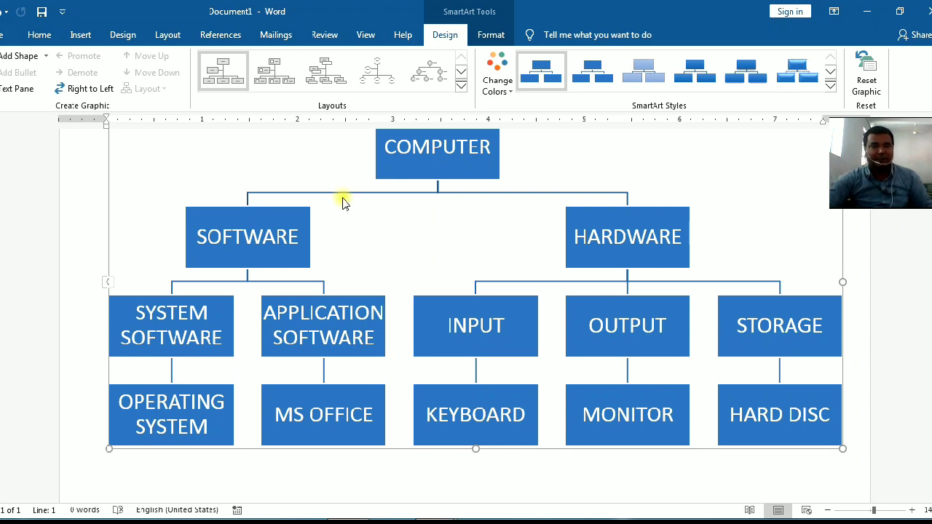
Step: Show the chart's text outline and extend the INPUT entry under HARDWARE to INPUT DEVICE
{"action": "scroll", "coordinate": [343, 202], "scroll_direction": "up", "scroll_amount": 1}
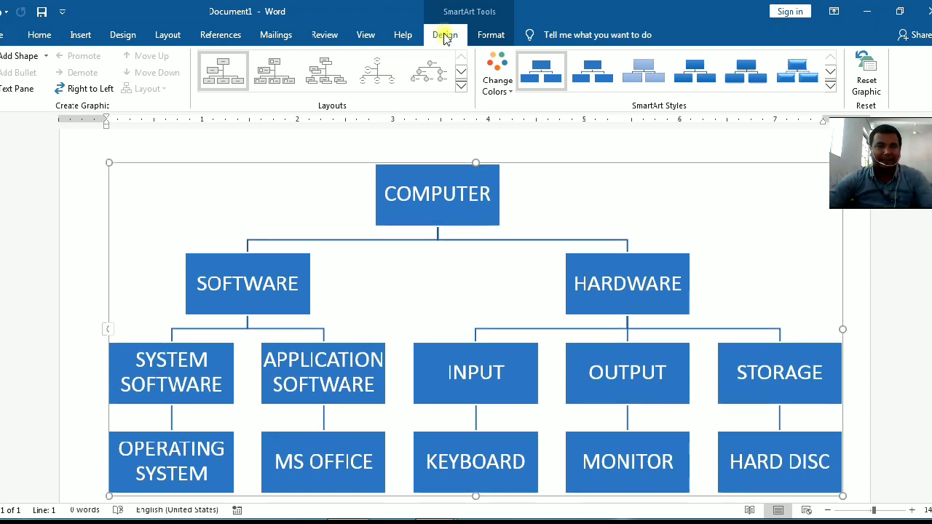
{"action": "left_click", "coordinate": [451, 172]}
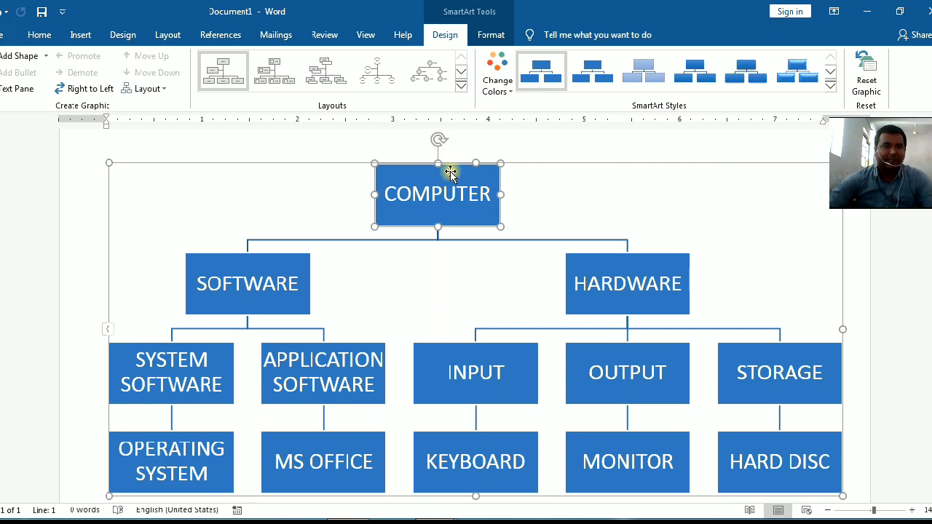
{"action": "left_click", "coordinate": [31, 94]}
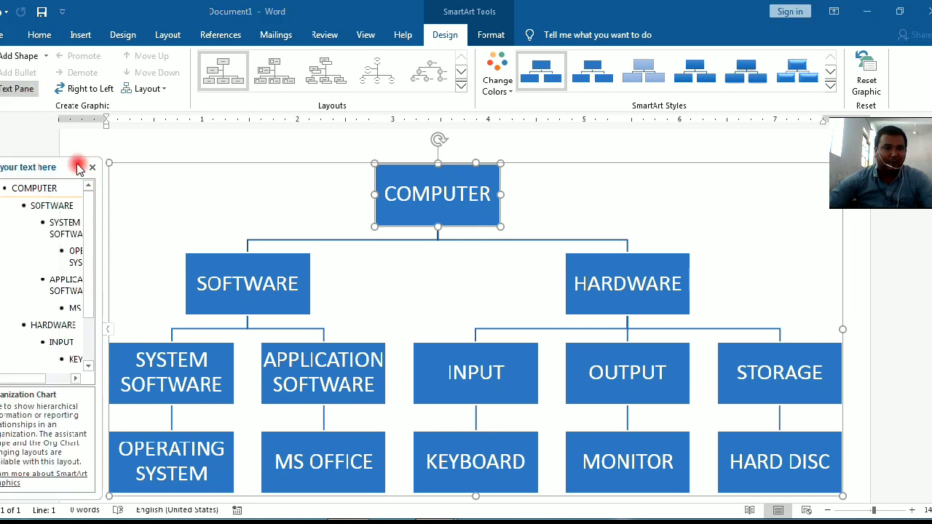
{"action": "mouse_move", "coordinate": [35, 379]}
{"action": "left_mouse_down"}
{"action": "mouse_move", "coordinate": [63, 379]}
{"action": "mouse_move", "coordinate": [51, 379]}
{"action": "left_mouse_up"}
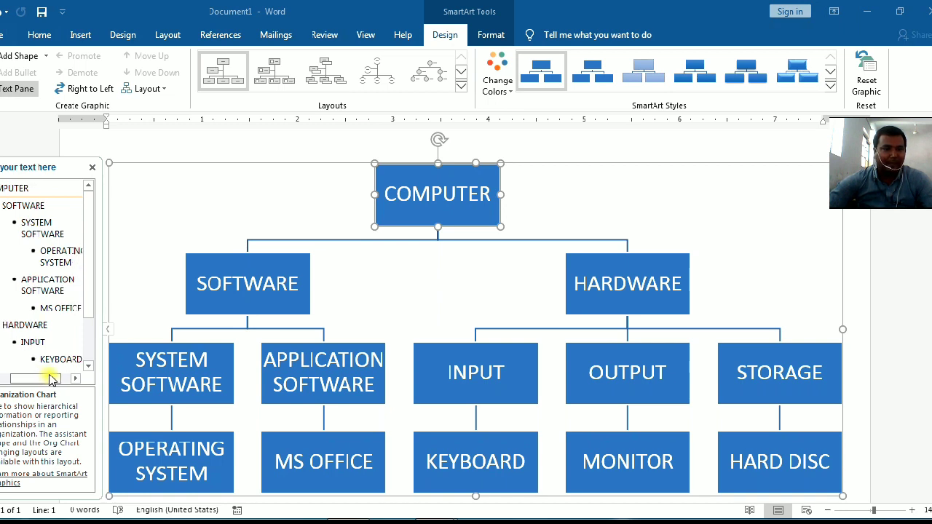
{"action": "left_click", "coordinate": [91, 365]}
{"action": "left_click", "coordinate": [90, 365]}
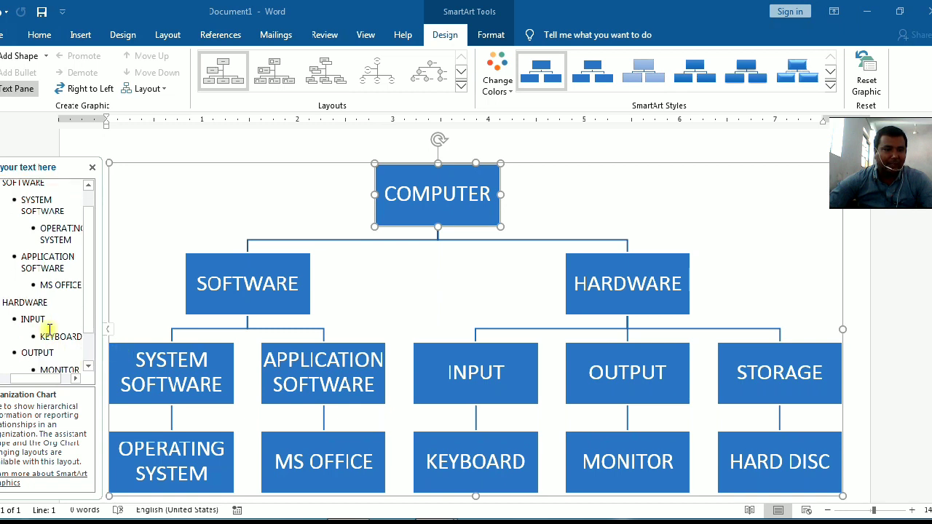
{"action": "left_click", "coordinate": [42, 322]}
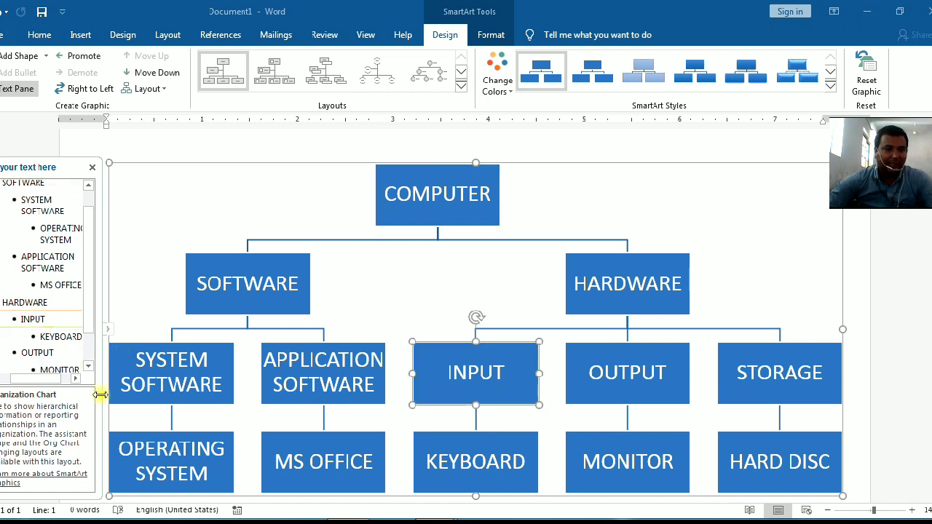
{"action": "type", "text": "DE"}
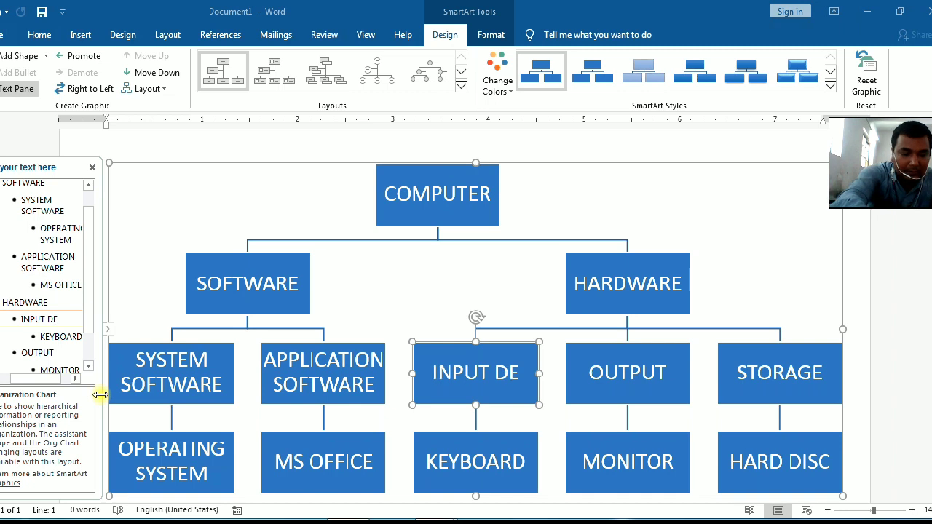
{"action": "type", "text": "VICE"}
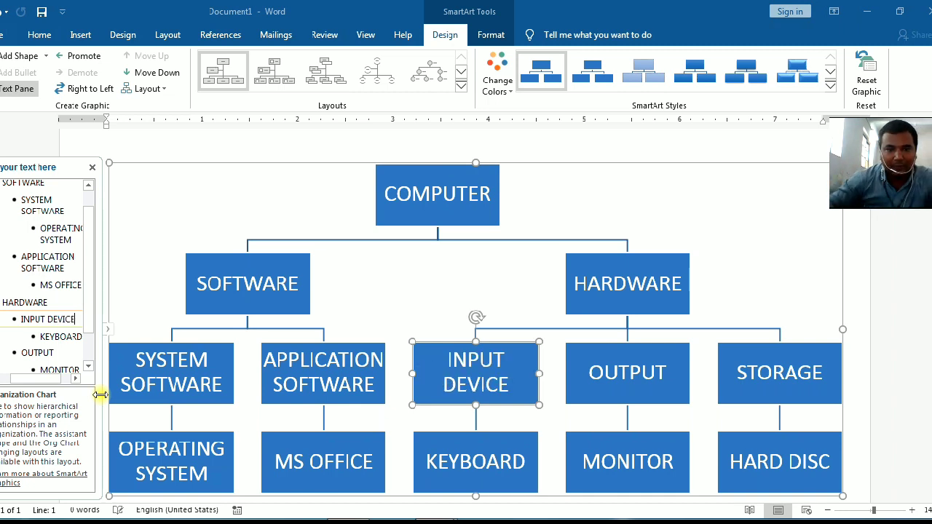
Step: Extend the OUTPUT entry in the text outline to OUTPUT DEVICE
{"action": "left_click", "coordinate": [62, 352]}
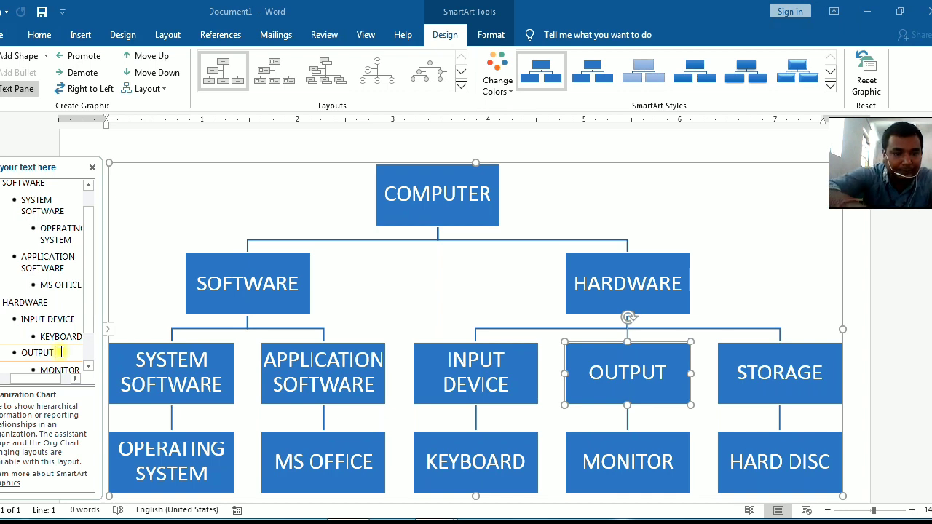
{"action": "type", "text": "DEV"}
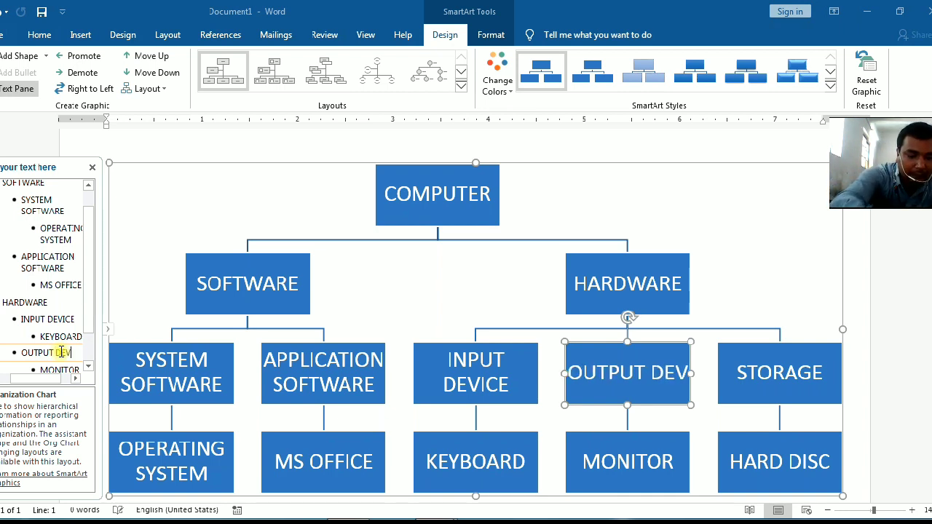
{"action": "type", "text": "ICE"}
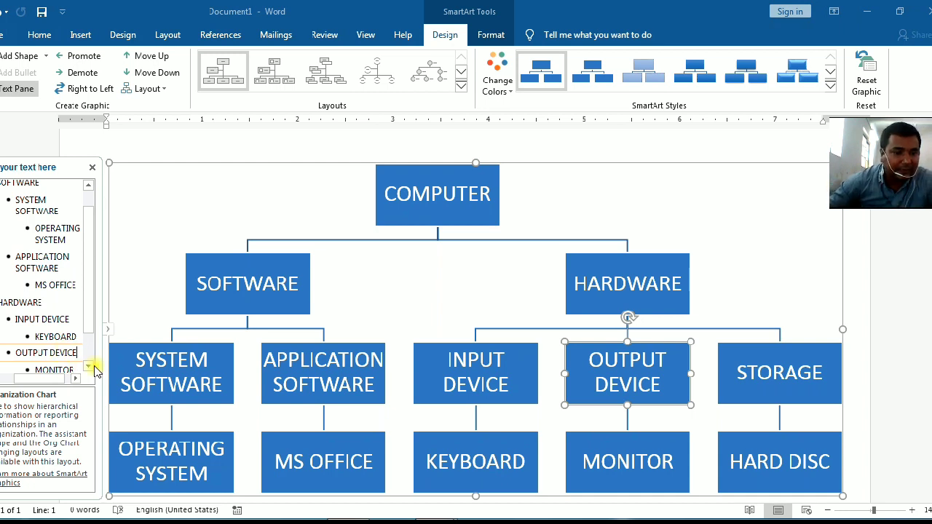
Step: Extend the STORAGE entry in the text outline to STORAGE DEVICE and close the outline
{"action": "left_click", "coordinate": [89, 367]}
{"action": "left_click", "coordinate": [89, 367]}
{"action": "left_click", "coordinate": [89, 367]}
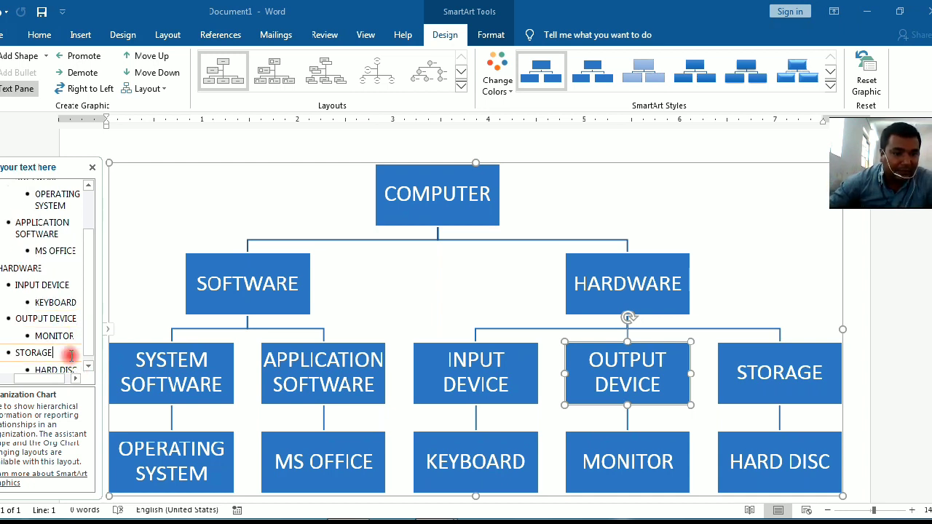
{"action": "left_click", "coordinate": [71, 355]}
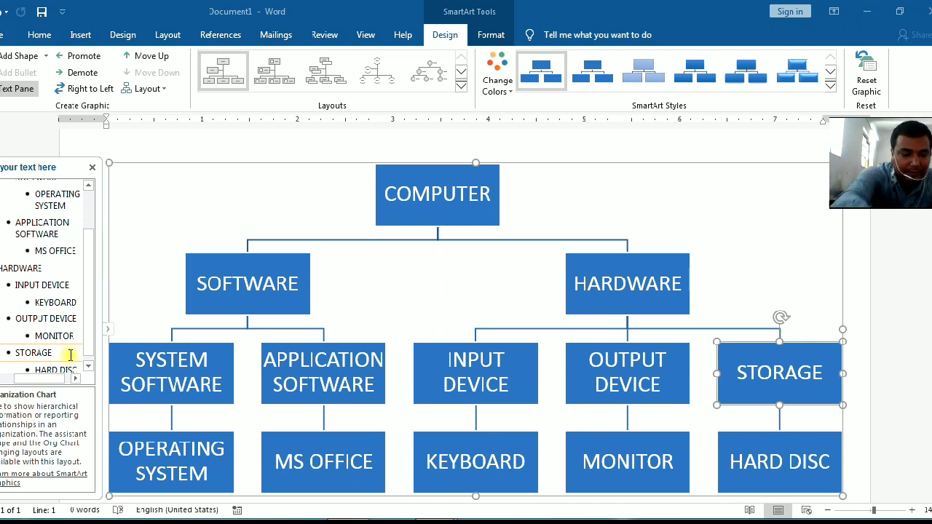
{"action": "type", "text": "DEVI"}
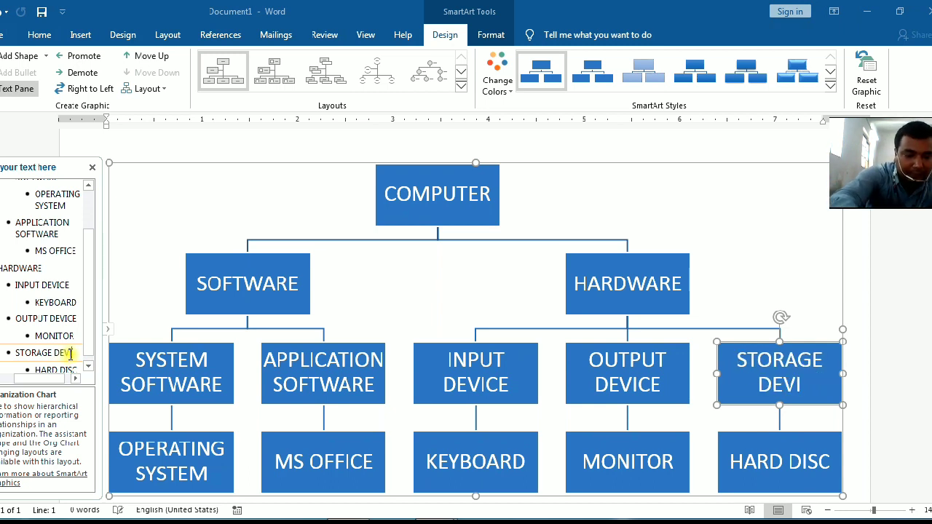
{"action": "type", "text": "CE"}
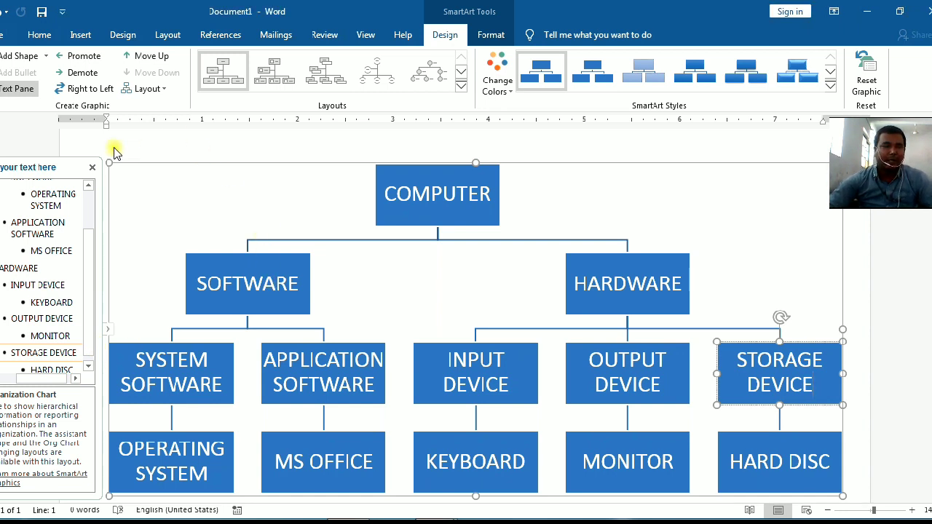
{"action": "left_click", "coordinate": [94, 168]}
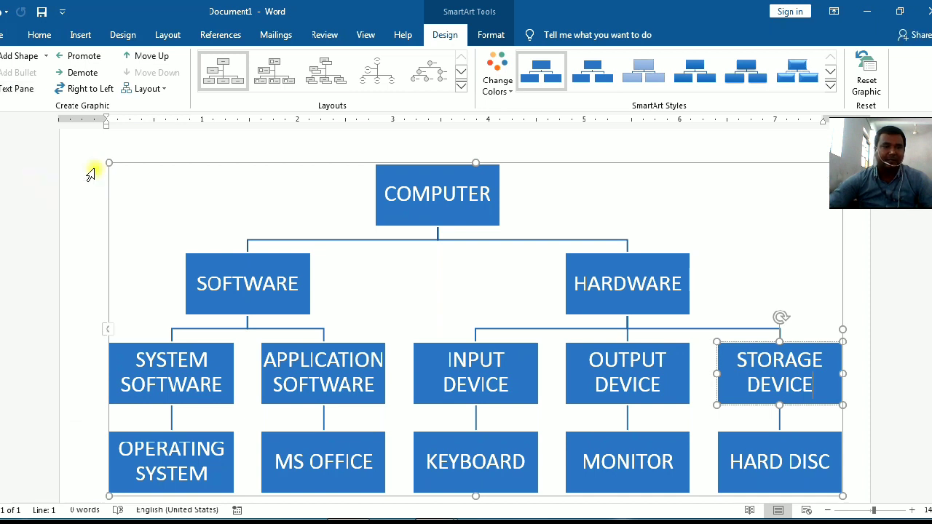
Step: Examine the chart's hierarchy levels by selecting COMPUTER, SOFTWARE, HARDWARE and the two boxes below SOFTWARE
{"action": "left_click", "coordinate": [283, 280]}
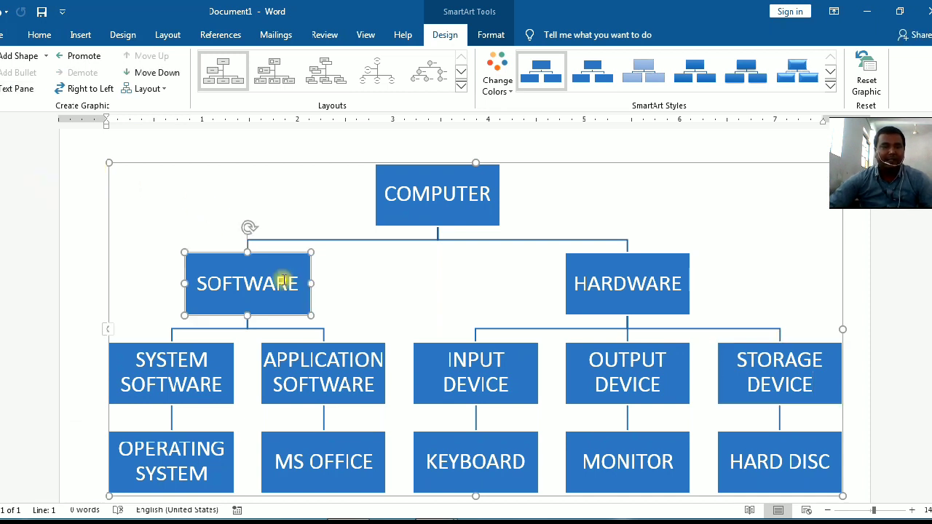
{"action": "left_click", "coordinate": [221, 351]}
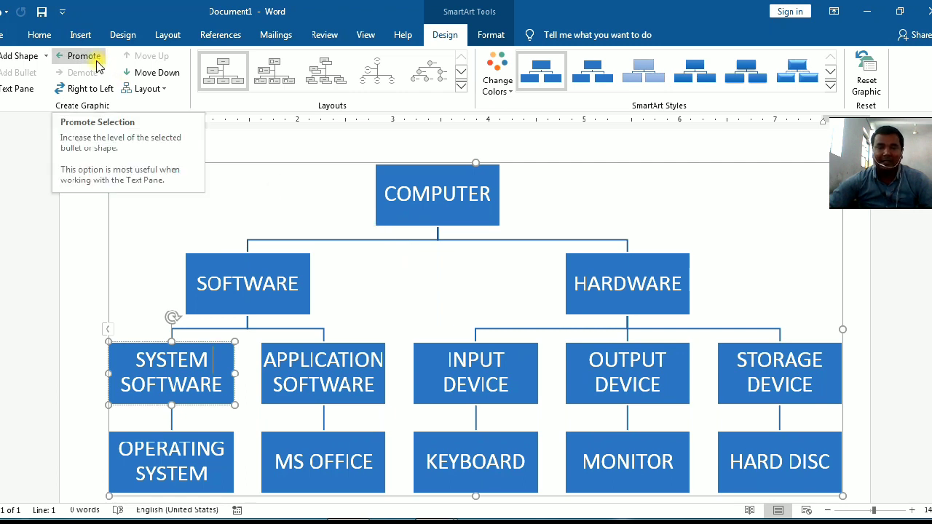
{"action": "left_click", "coordinate": [205, 252]}
{"action": "left_click", "coordinate": [206, 255]}
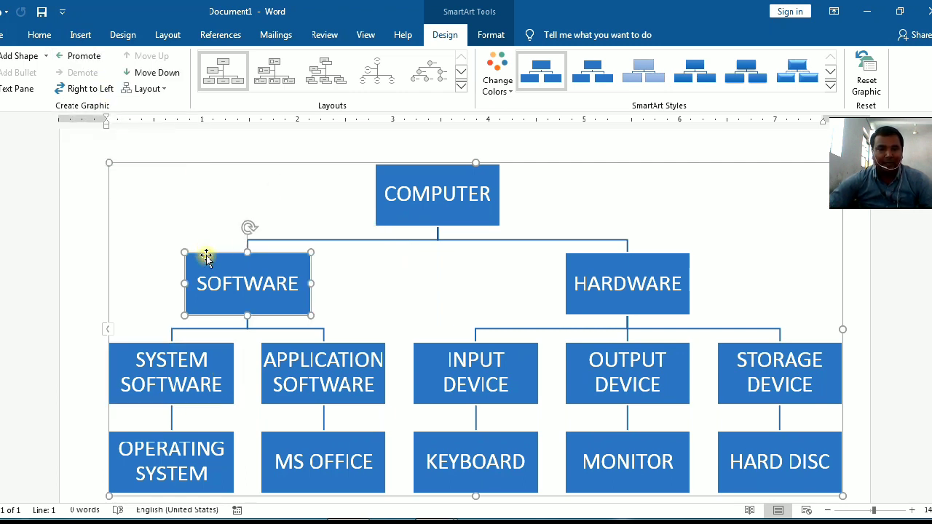
{"action": "left_click", "coordinate": [397, 205]}
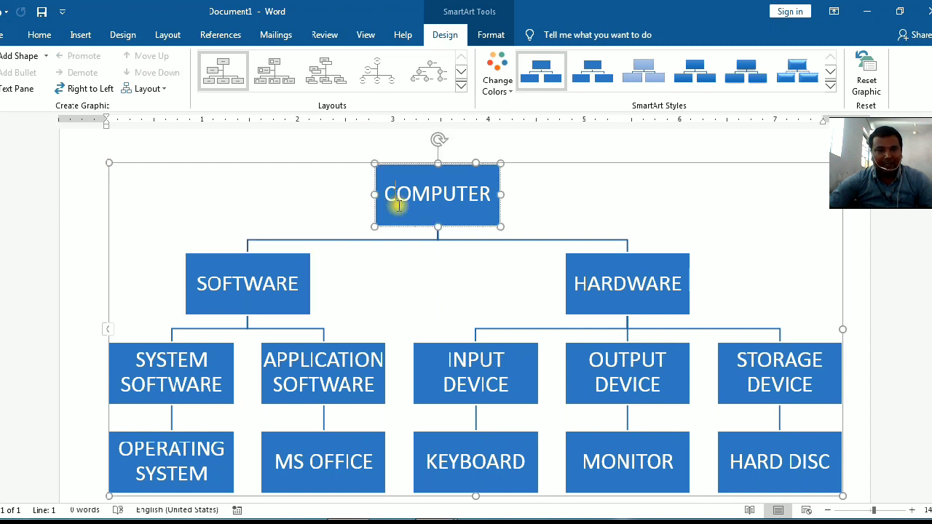
{"action": "left_click", "coordinate": [313, 271]}
{"action": "left_click", "coordinate": [306, 273]}
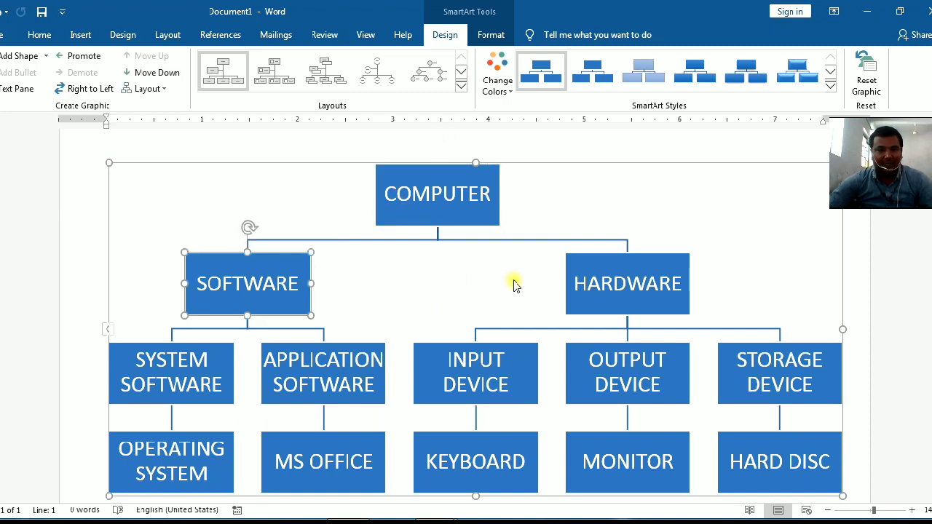
{"action": "left_click", "coordinate": [579, 281]}
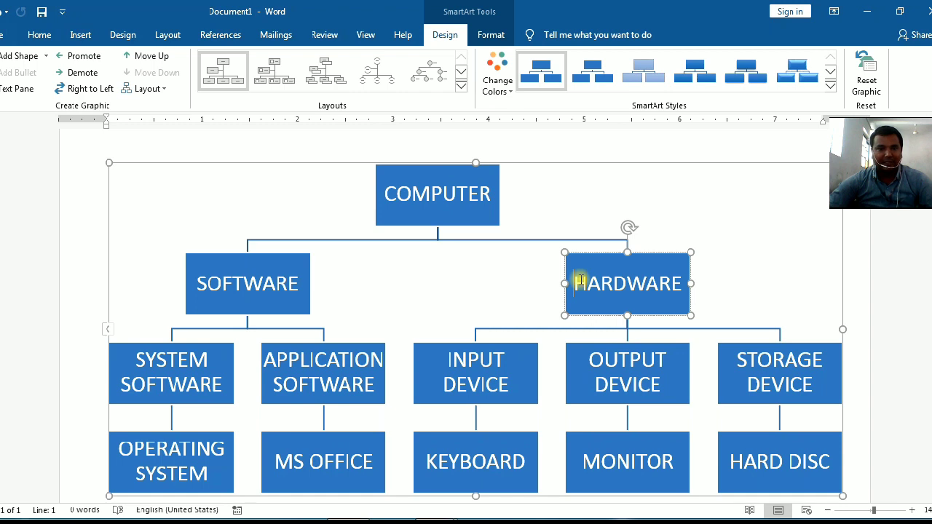
{"action": "left_click", "coordinate": [231, 265]}
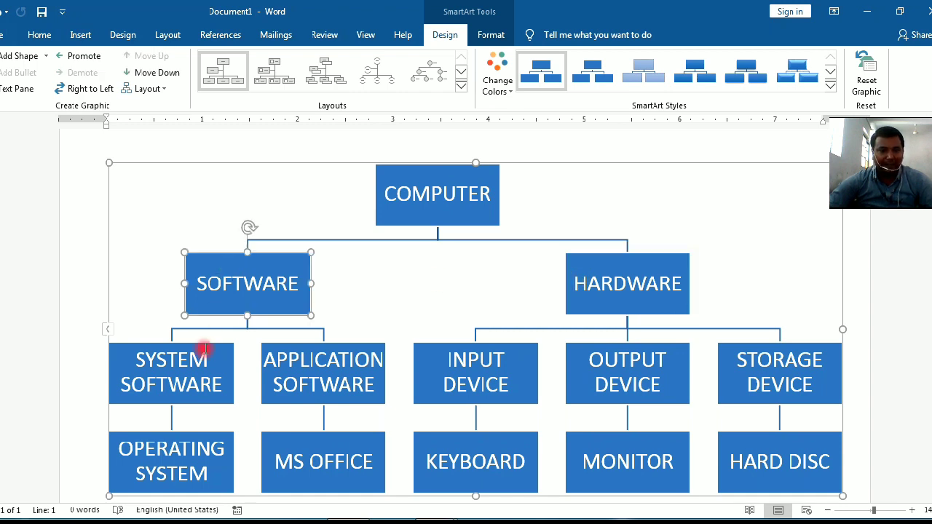
{"action": "left_click", "coordinate": [205, 350]}
{"action": "left_click", "coordinate": [332, 360]}
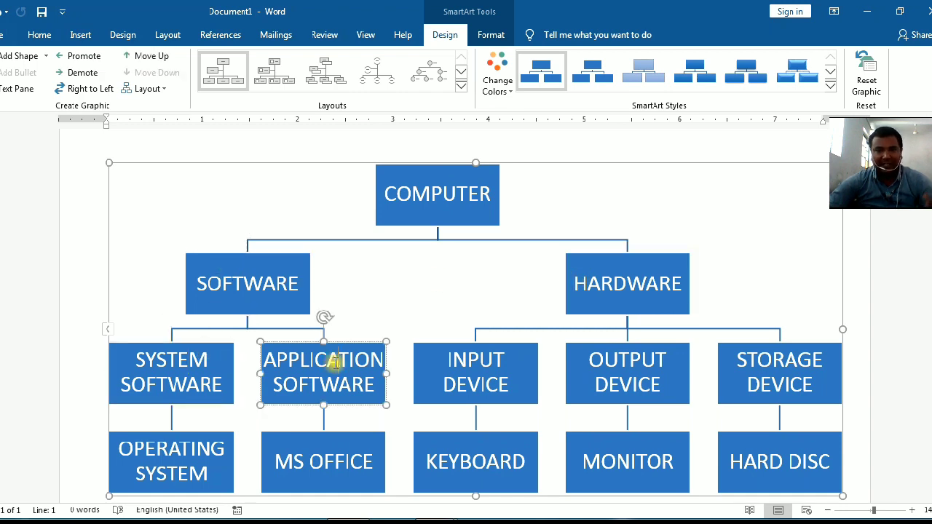
Step: Promote the SYSTEM SOFTWARE box by one level in the chart
{"action": "left_click", "coordinate": [229, 352]}
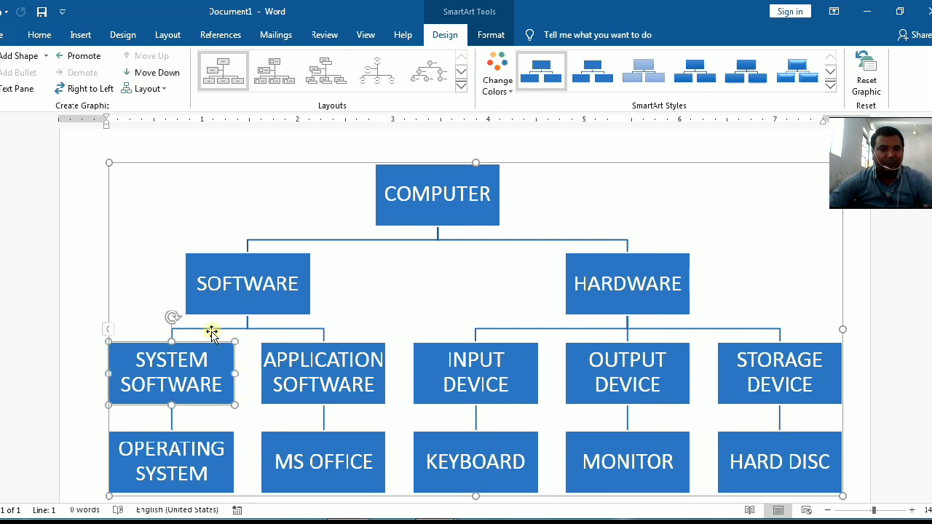
{"action": "left_click", "coordinate": [68, 61]}
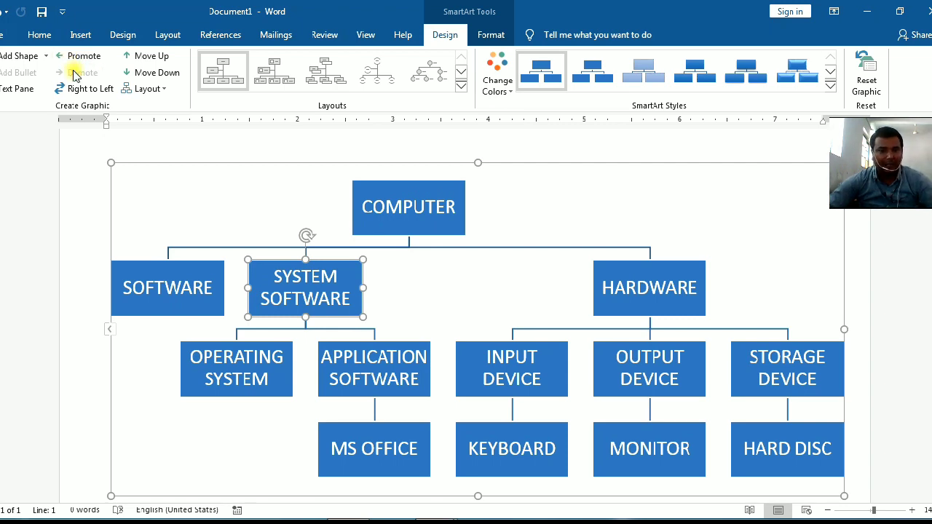
Step: Demote the SYSTEM SOFTWARE box by one level, and undo both the demotion and the earlier promotion
{"action": "left_click", "coordinate": [73, 73]}
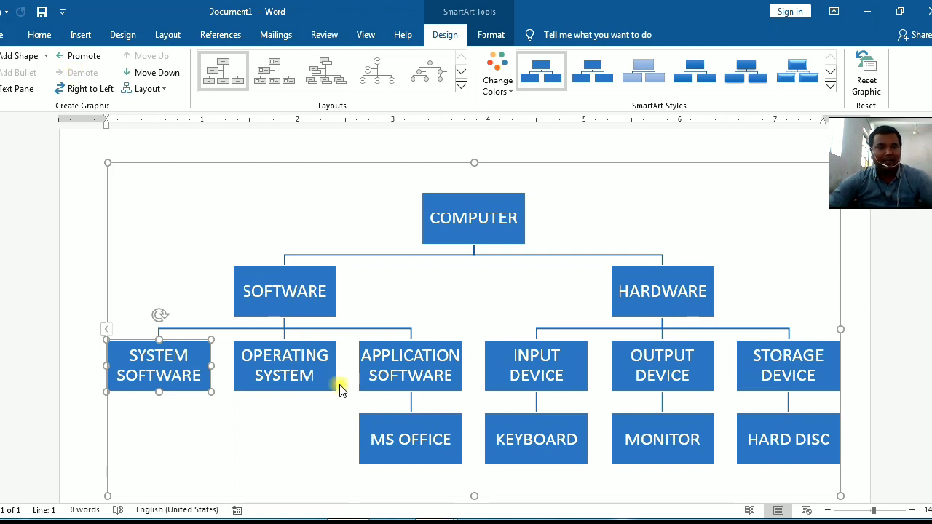
{"action": "key", "text": "ctrl+z"}
{"action": "key", "text": "ctrl+z"}
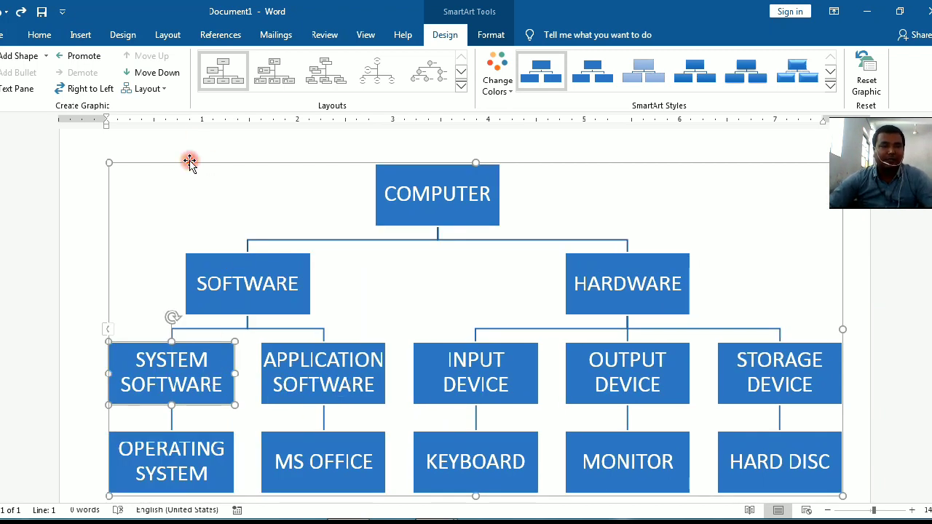
Step: Select the SOFTWARE box and switch the chart's direction between left-to-right and right-to-left, ending with right-to-left
{"action": "left_click", "coordinate": [264, 265]}
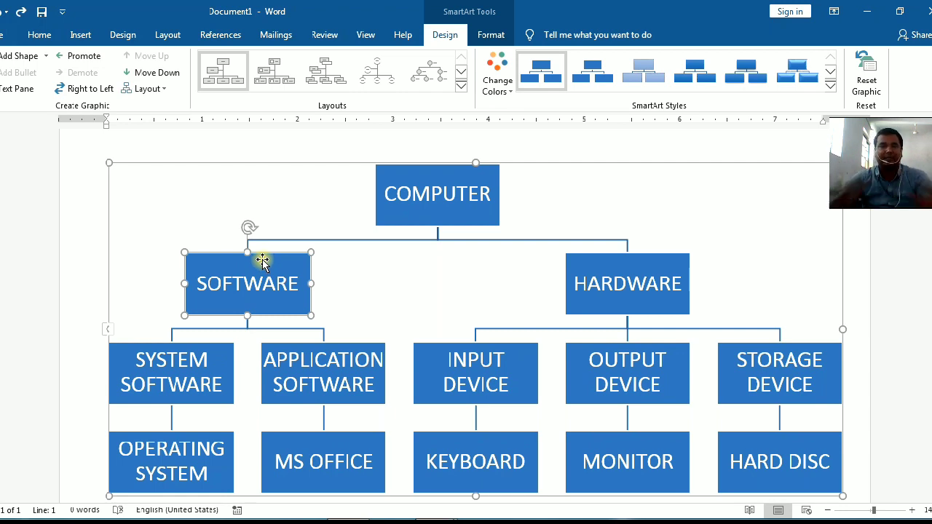
{"action": "left_click", "coordinate": [100, 90]}
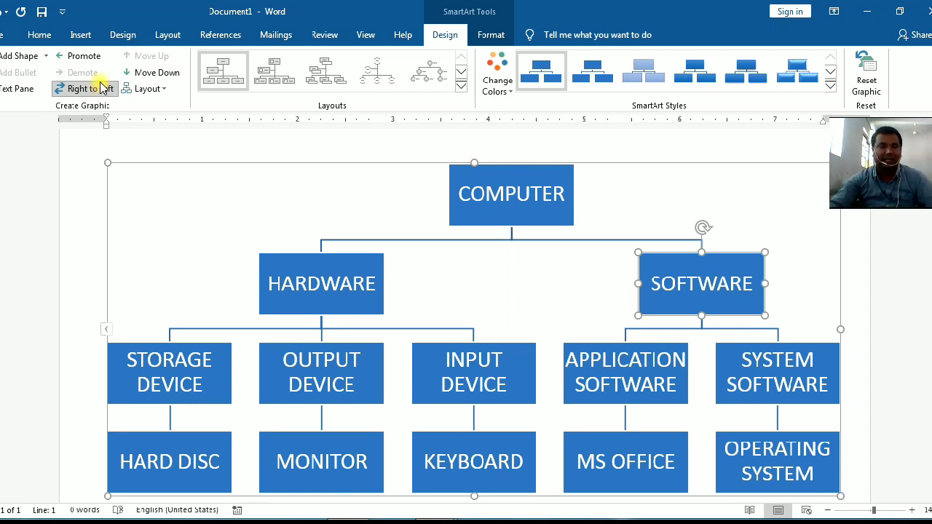
{"action": "left_click", "coordinate": [101, 88]}
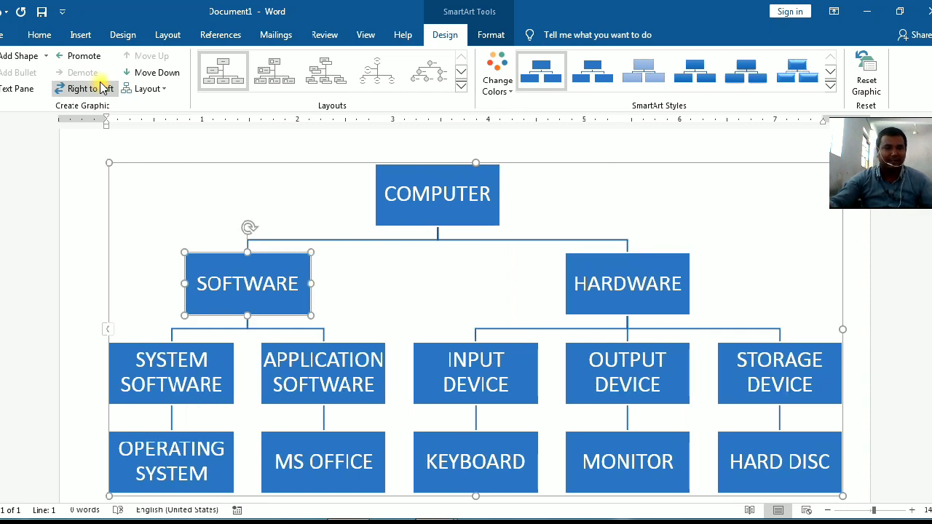
{"action": "left_click", "coordinate": [102, 88]}
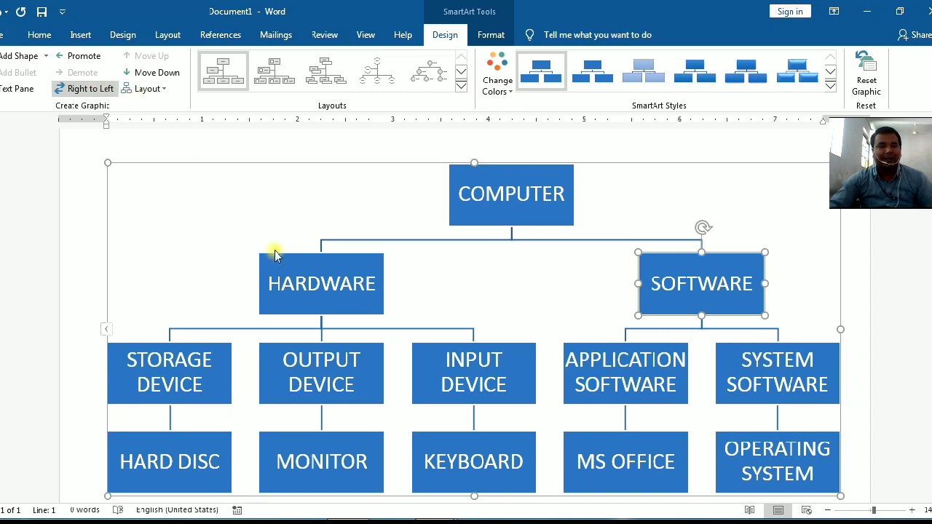
Step: Move the STORAGE DEVICE box up two places within the HARDWARE branch, and undo both moves
{"action": "scroll", "coordinate": [273, 386], "scroll_direction": "down", "scroll_amount": 3}
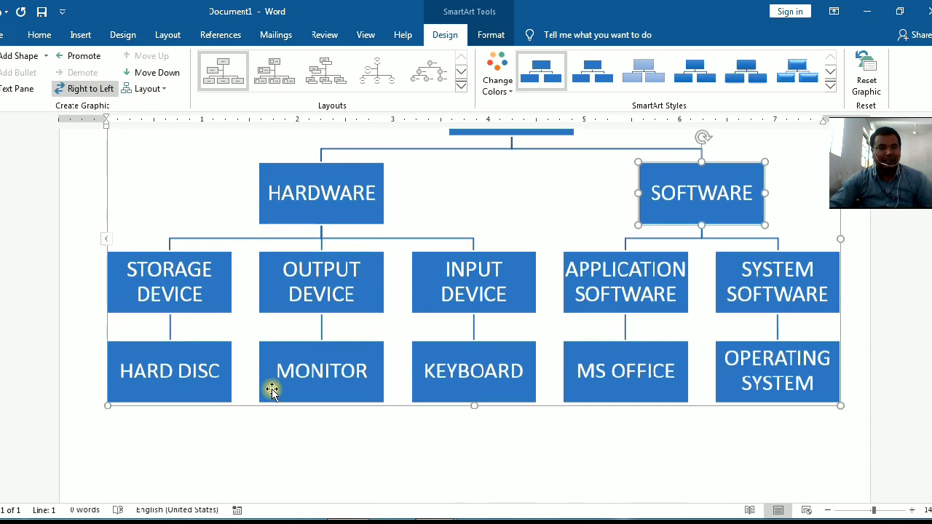
{"action": "left_click", "coordinate": [193, 364]}
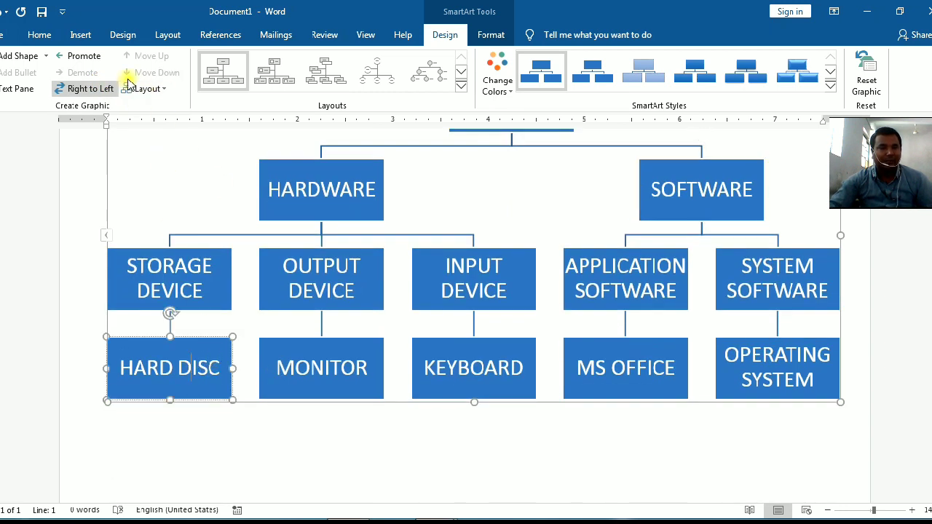
{"action": "left_click", "coordinate": [186, 249]}
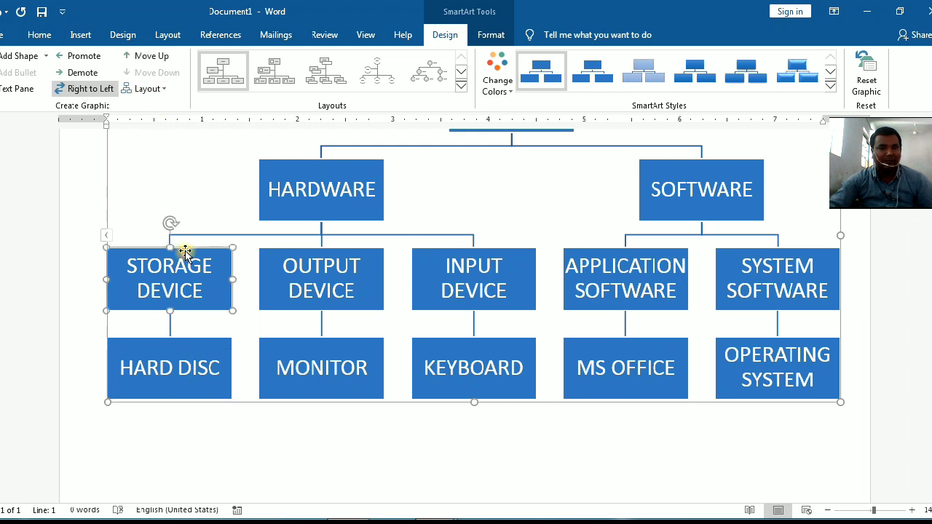
{"action": "left_click", "coordinate": [151, 56]}
{"action": "left_click", "coordinate": [151, 57]}
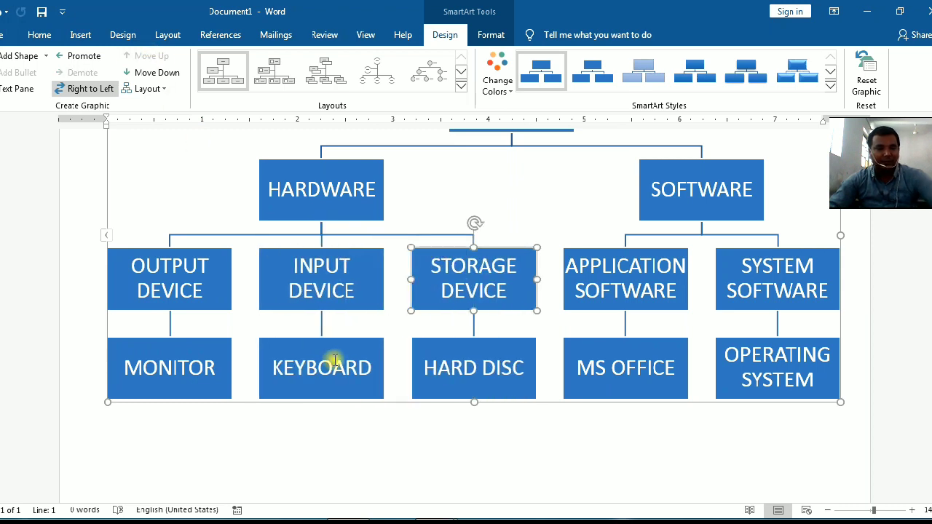
{"action": "key", "text": "ctrl+z"}
{"action": "key", "text": "ctrl+z"}
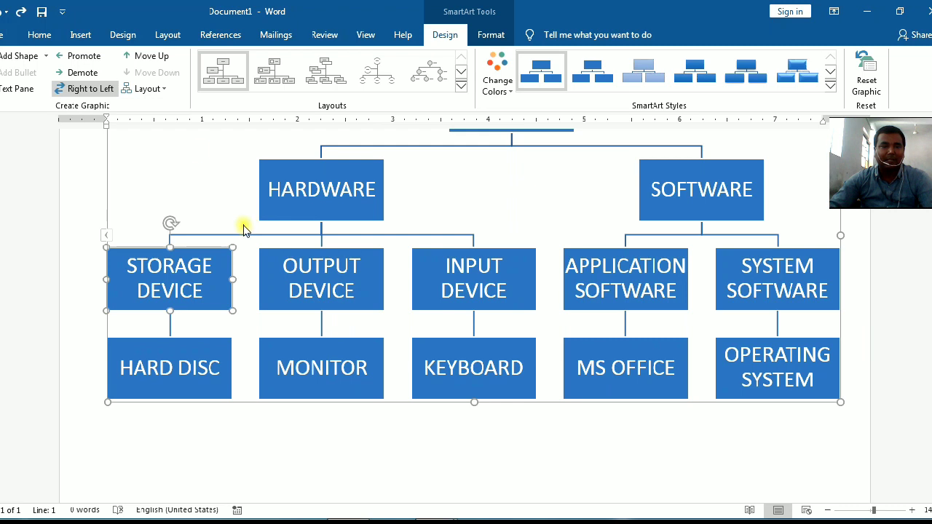
Step: Try the Left Hanging and Right Hanging layouts on the STORAGE DEVICE branch, and return it to Standard
{"action": "left_click", "coordinate": [164, 88]}
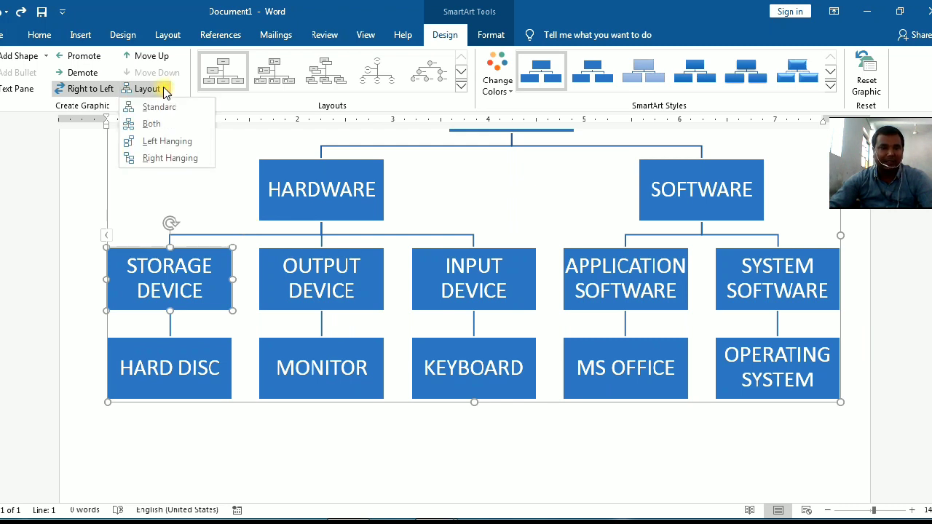
{"action": "left_click", "coordinate": [164, 89]}
{"action": "left_click", "coordinate": [164, 89]}
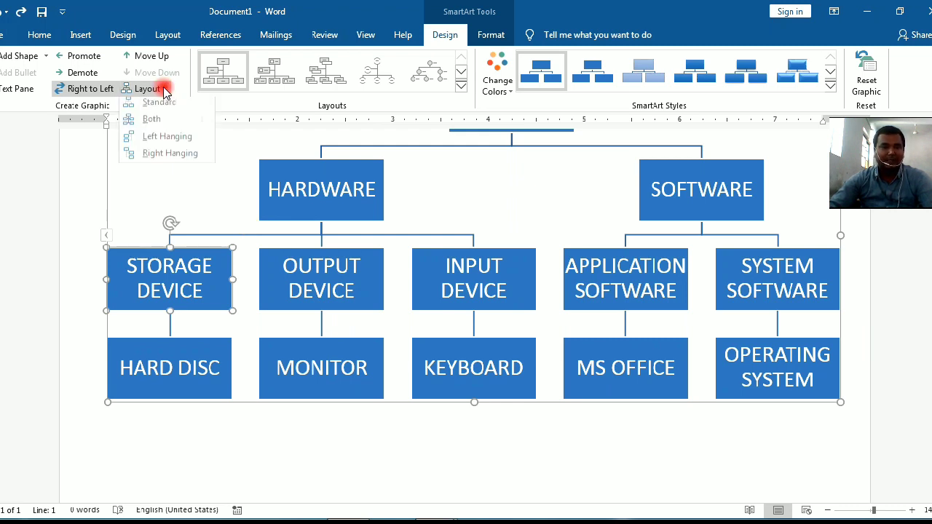
{"action": "left_click", "coordinate": [175, 147]}
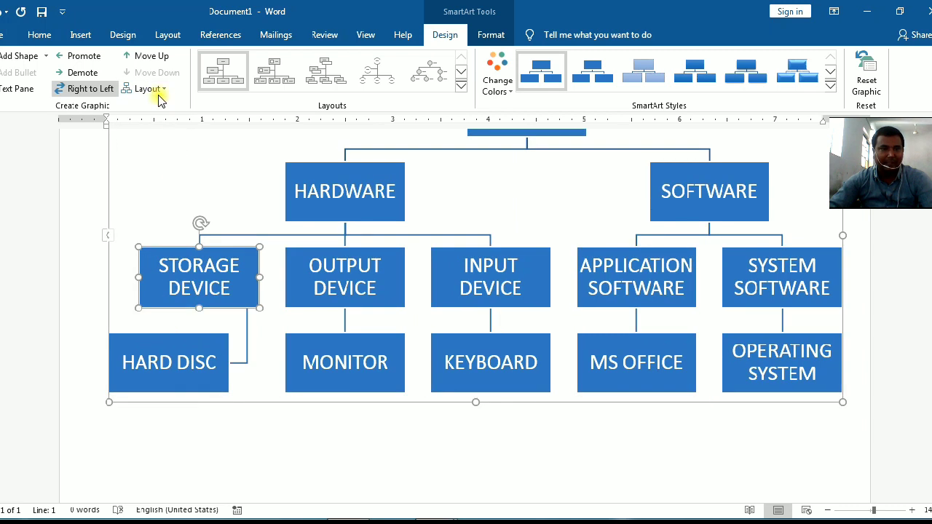
{"action": "left_click", "coordinate": [158, 90]}
{"action": "left_click", "coordinate": [180, 157]}
{"action": "left_click", "coordinate": [156, 91]}
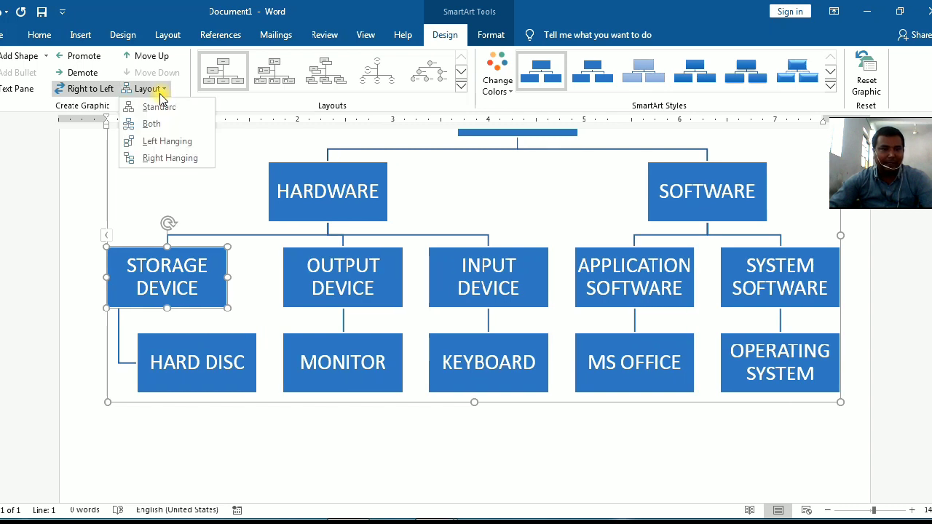
{"action": "left_click", "coordinate": [159, 108]}
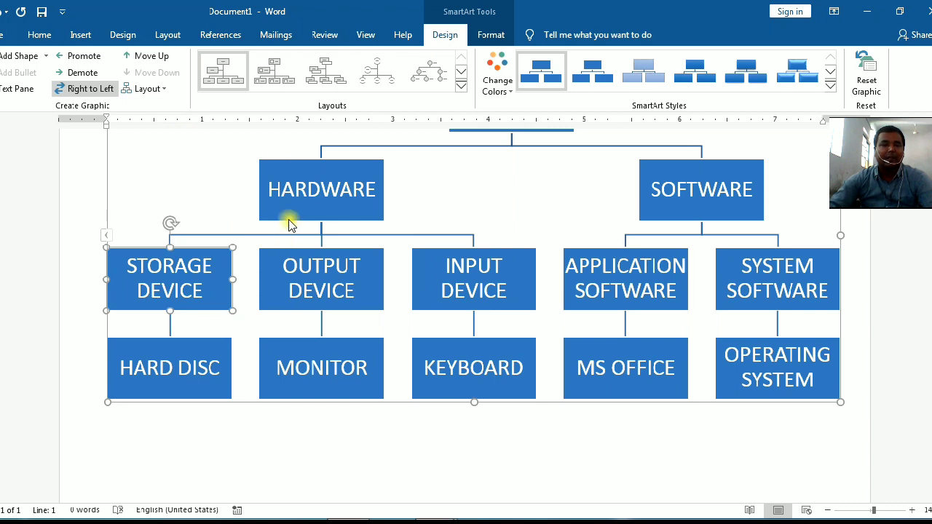
Step: Switch the chart to the horizontal hierarchy layout with angled connectors, and change it back to the organization chart layout
{"action": "left_click", "coordinate": [460, 88]}
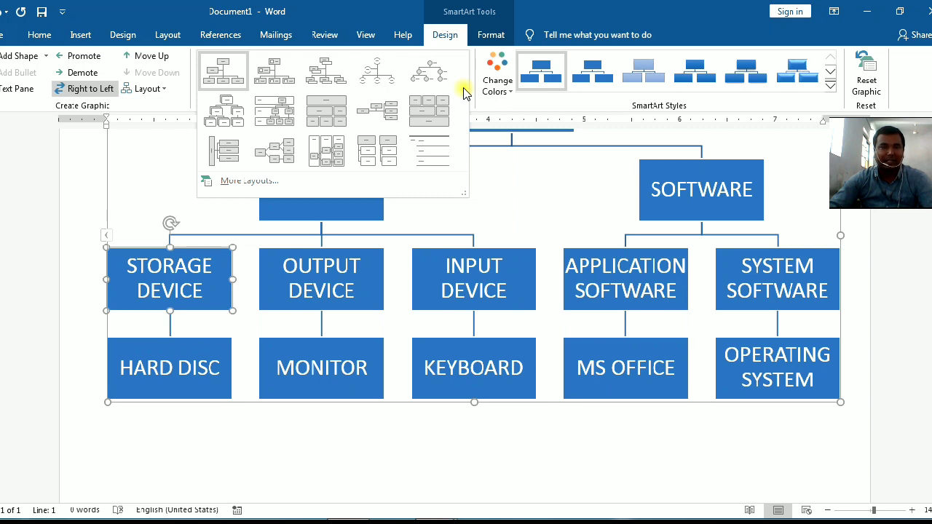
{"action": "left_click", "coordinate": [273, 151]}
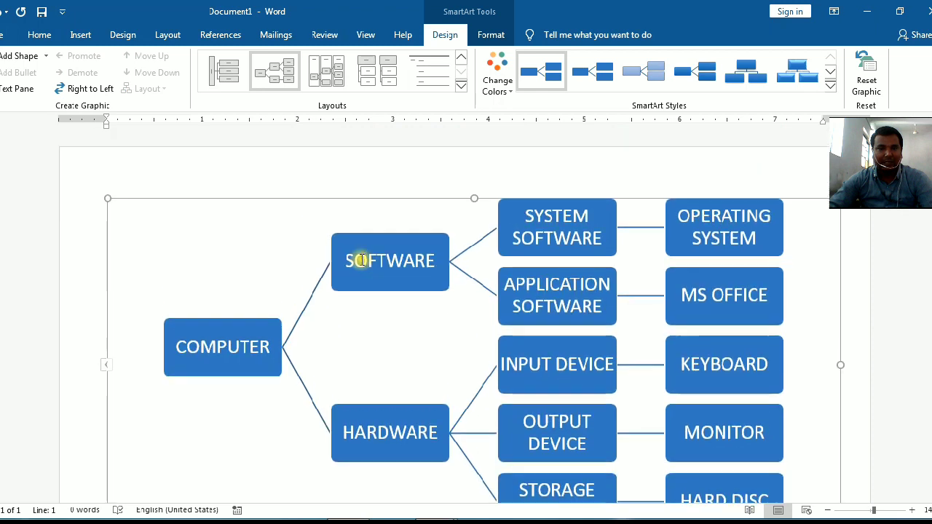
{"action": "scroll", "coordinate": [361, 262], "scroll_direction": "down", "scroll_amount": 1}
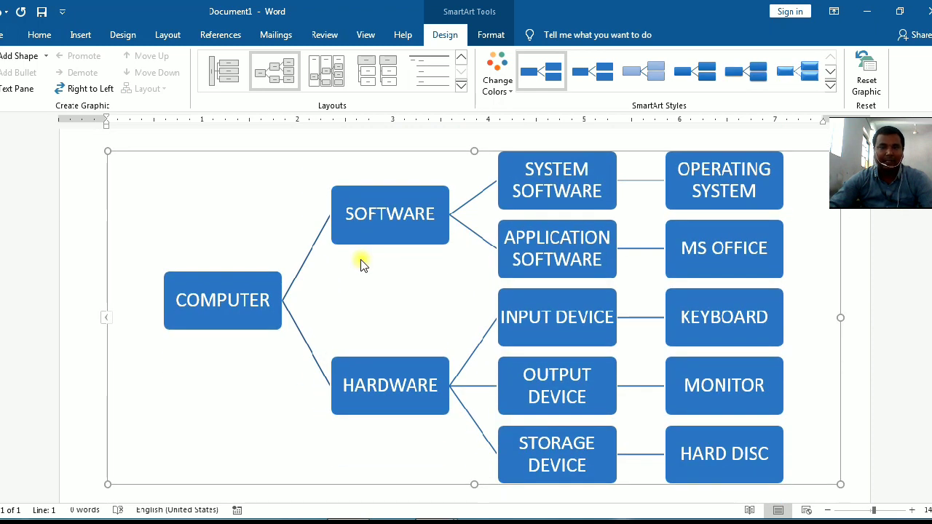
{"action": "left_click", "coordinate": [461, 86]}
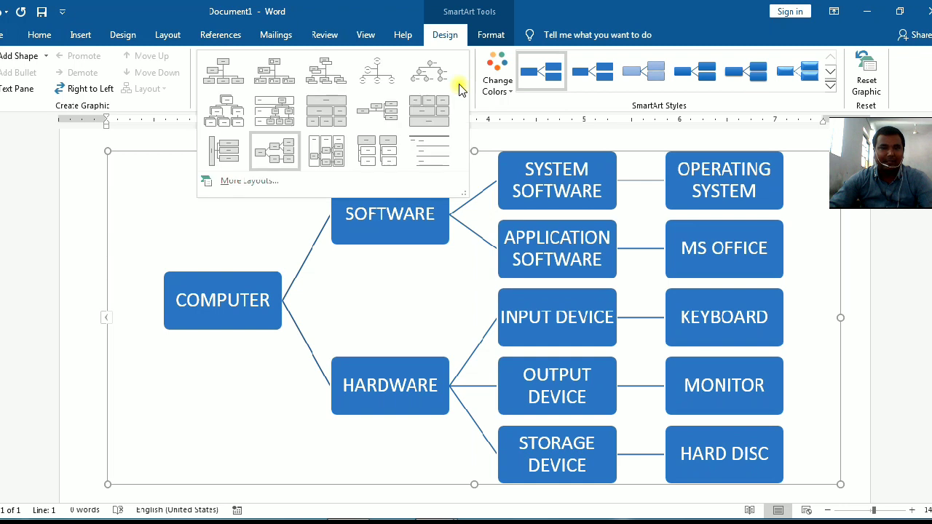
{"action": "left_click", "coordinate": [222, 72]}
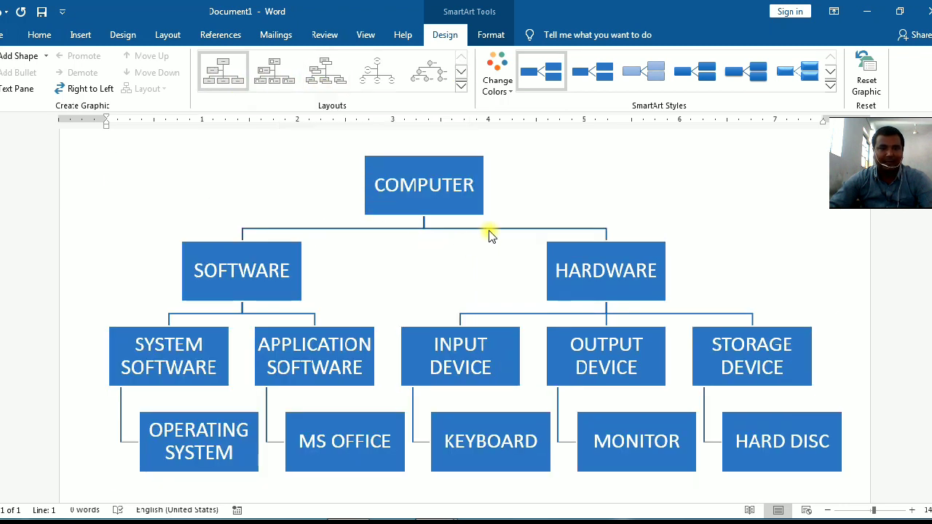
Step: Browse the color variations and the 3-D and other SmartArt styles offered for the chart
{"action": "left_click", "coordinate": [506, 93]}
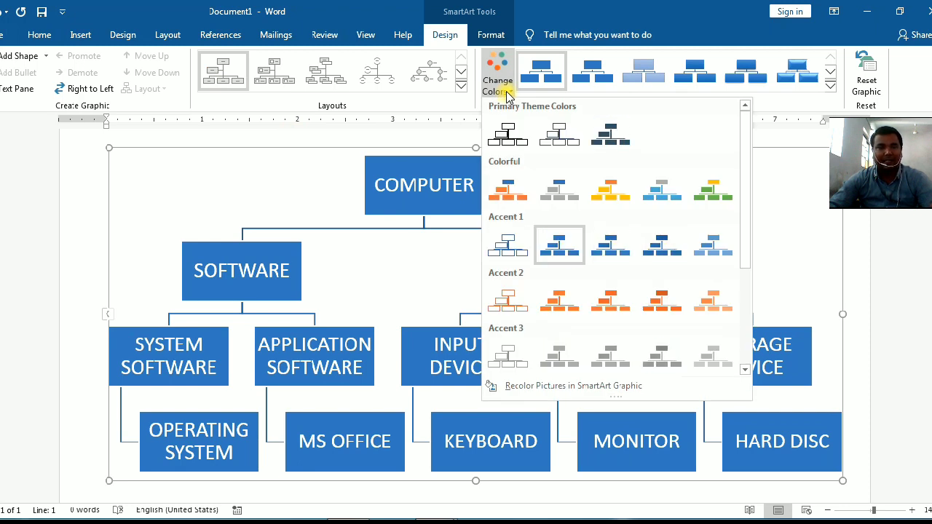
{"action": "left_click", "coordinate": [505, 91]}
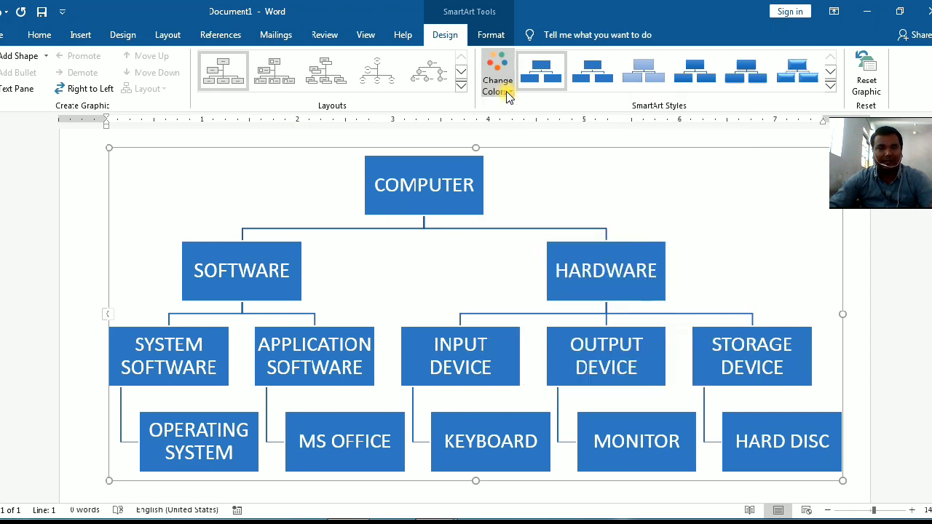
{"action": "left_click", "coordinate": [832, 87]}
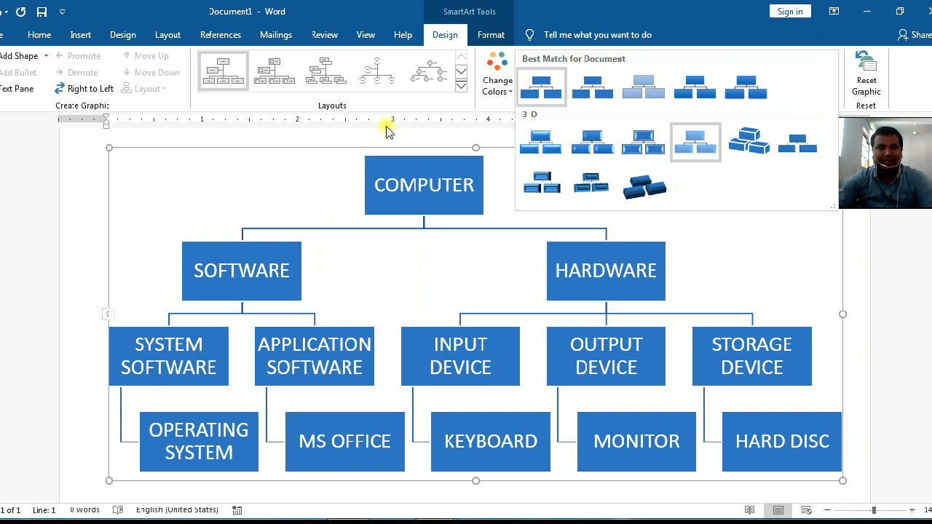
{"action": "left_click", "coordinate": [484, 34]}
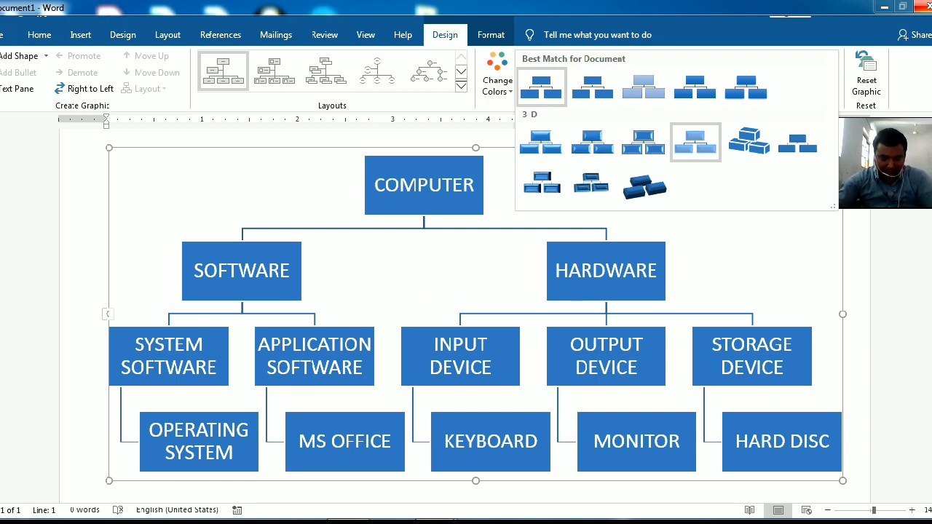
{"action": "left_click", "coordinate": [464, 523]}
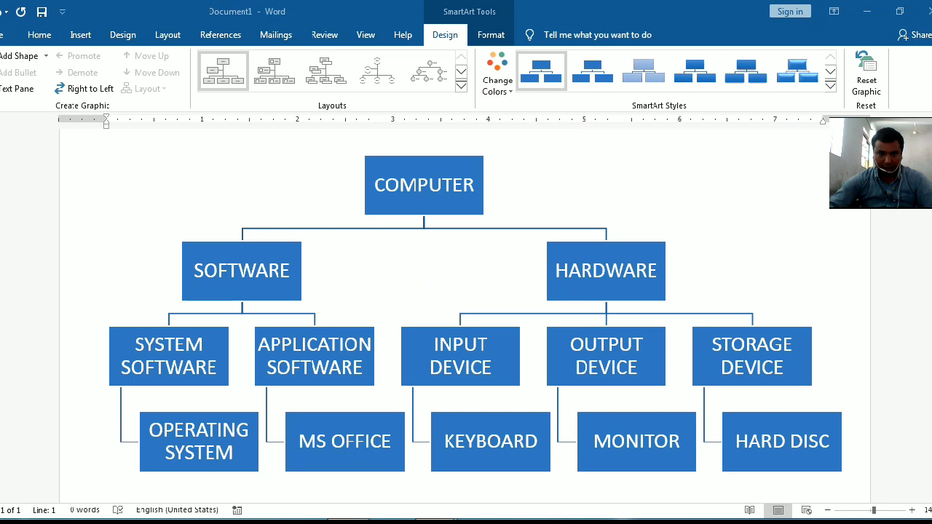
Step: Change the shape of the COMPUTER box to a regular pentagon from the basic shapes
{"action": "left_click", "coordinate": [495, 39]}
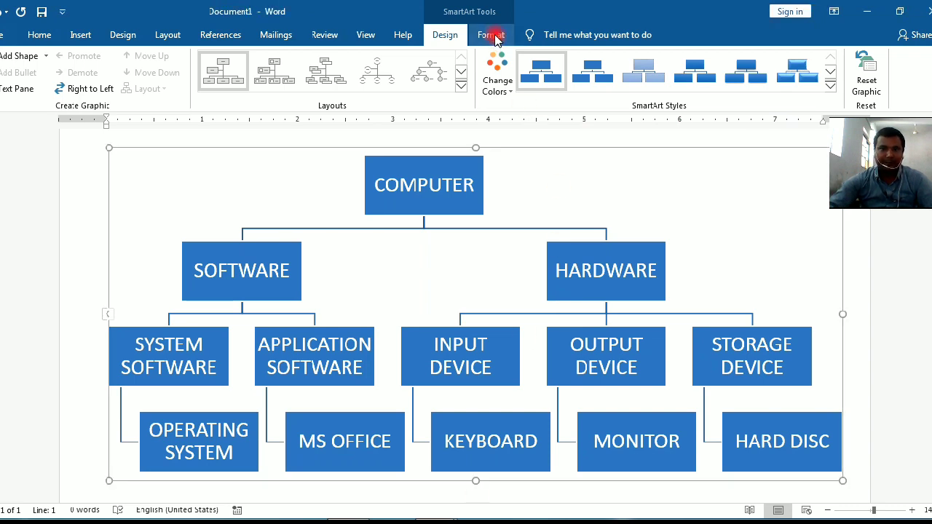
{"action": "left_click", "coordinate": [494, 40]}
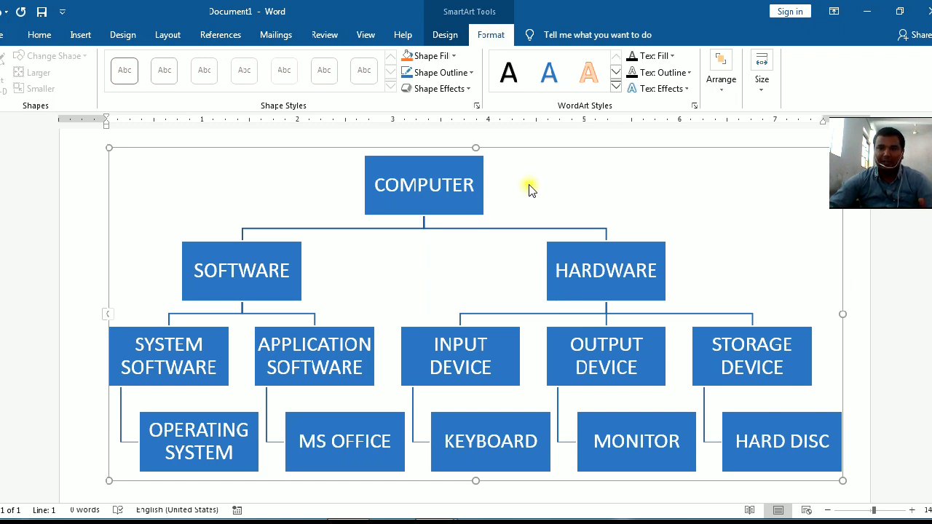
{"action": "left_click", "coordinate": [476, 170]}
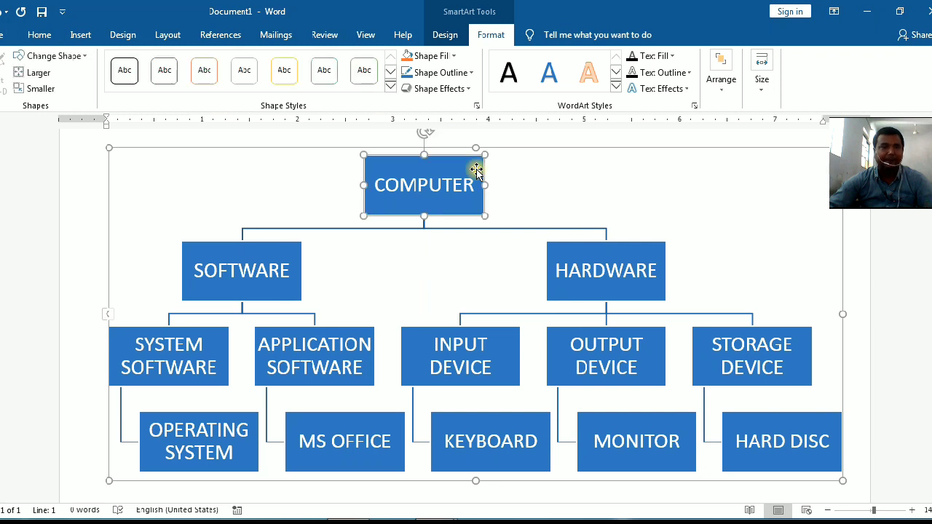
{"action": "left_click", "coordinate": [87, 56]}
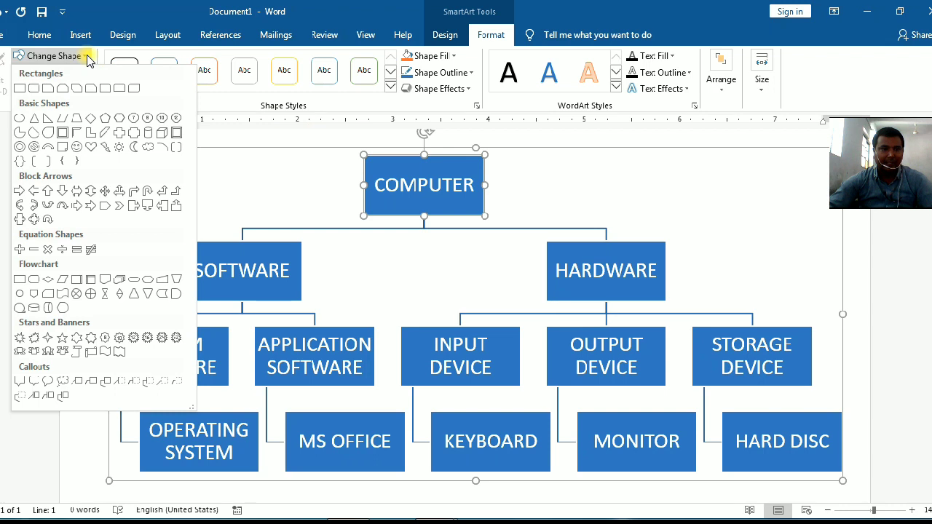
{"action": "left_click", "coordinate": [107, 122]}
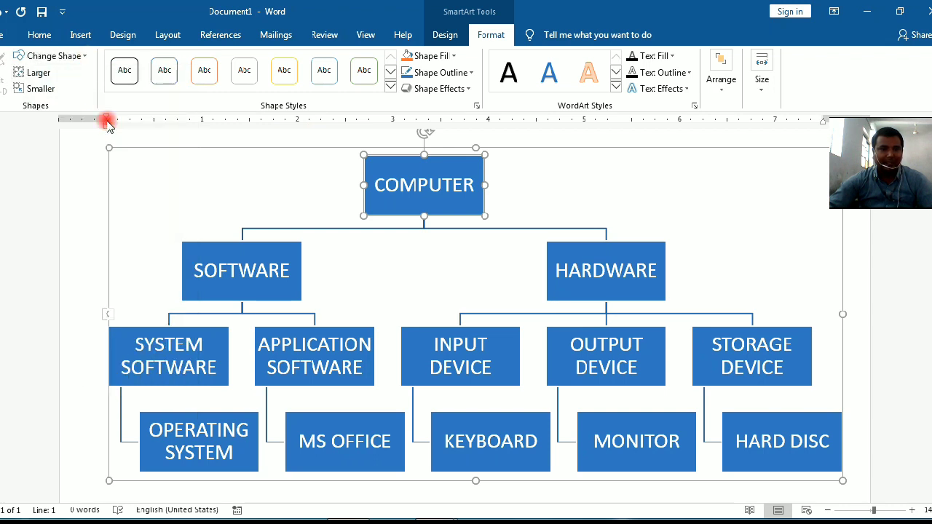
Step: Change the SOFTWARE and HARDWARE boxes together to the right-pointing pentagon block arrow shape
{"action": "left_click", "coordinate": [207, 258]}
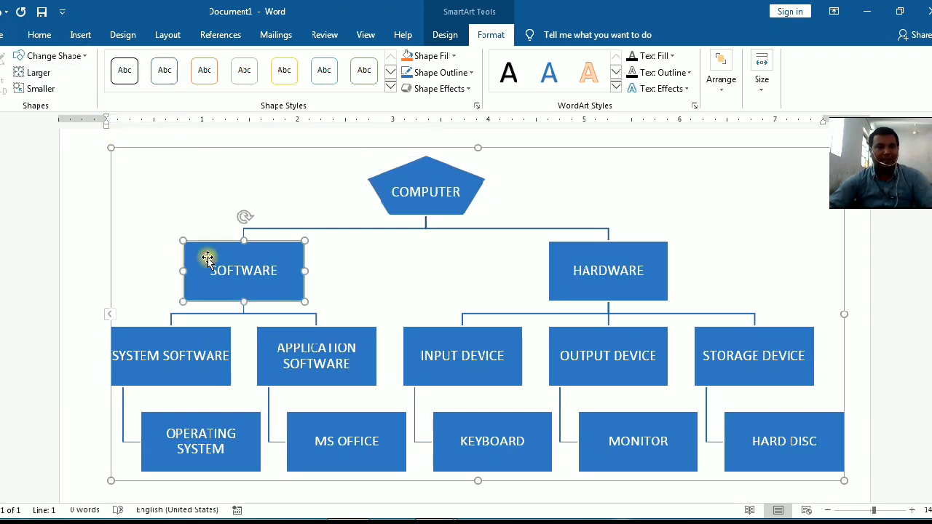
{"action": "left_click", "coordinate": [574, 256], "text": "ctrl"}
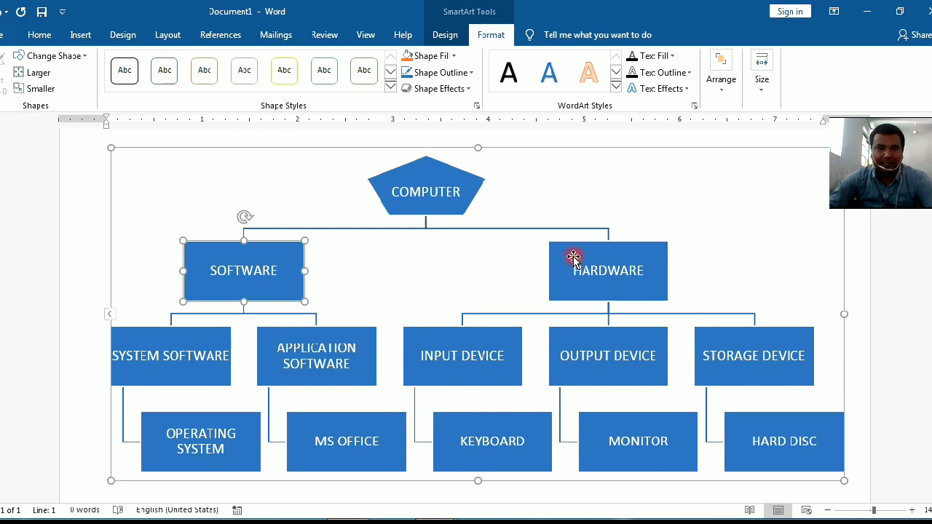
{"action": "left_click", "coordinate": [80, 62]}
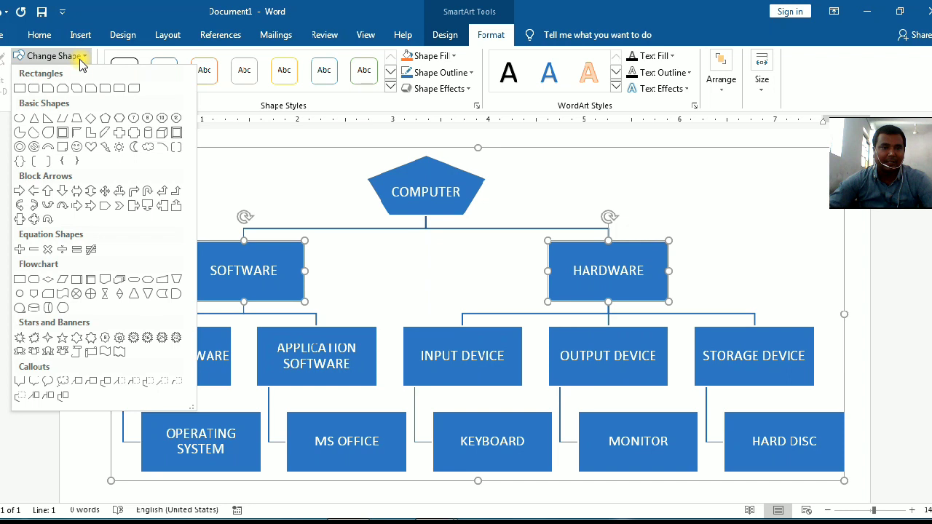
{"action": "left_click", "coordinate": [106, 206]}
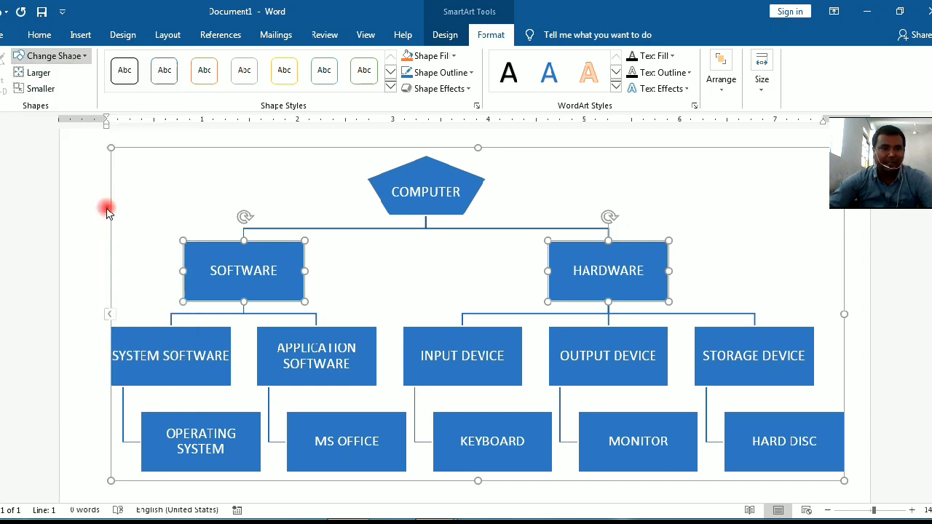
Step: Select all five third-level boxes, from SYSTEM SOFTWARE to STORAGE DEVICE, and open the shape choices for them
{"action": "left_click", "coordinate": [133, 349]}
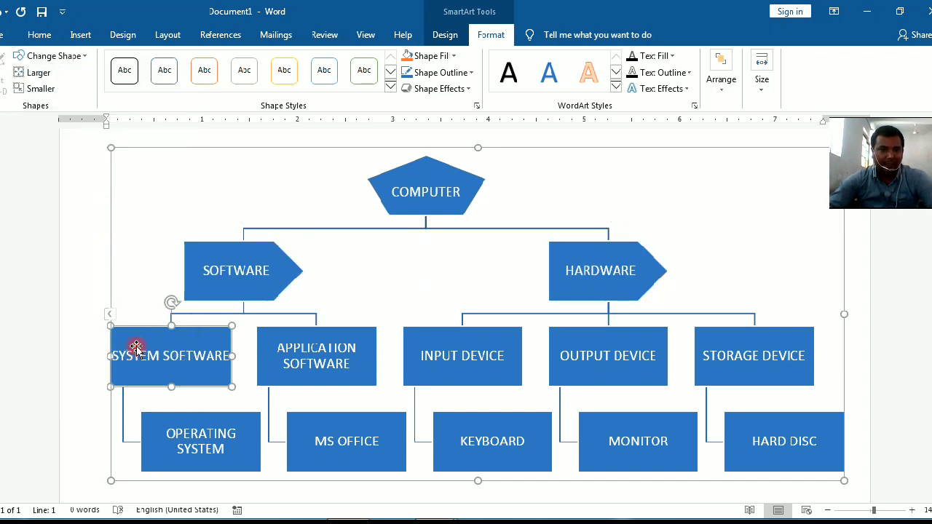
{"action": "left_click", "coordinate": [364, 349], "text": "ctrl"}
{"action": "left_click", "coordinate": [450, 346], "text": "ctrl"}
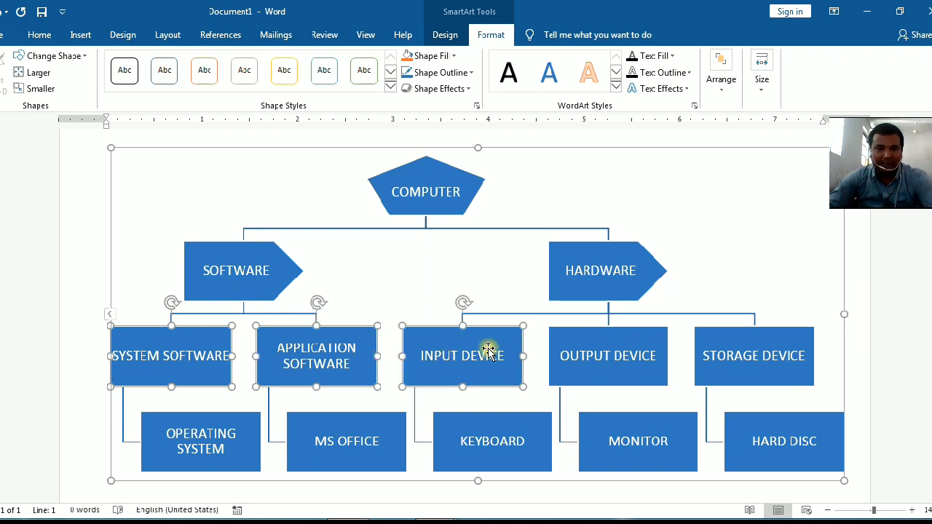
{"action": "left_click", "coordinate": [554, 342], "text": "ctrl"}
{"action": "left_click", "coordinate": [717, 350], "text": "ctrl"}
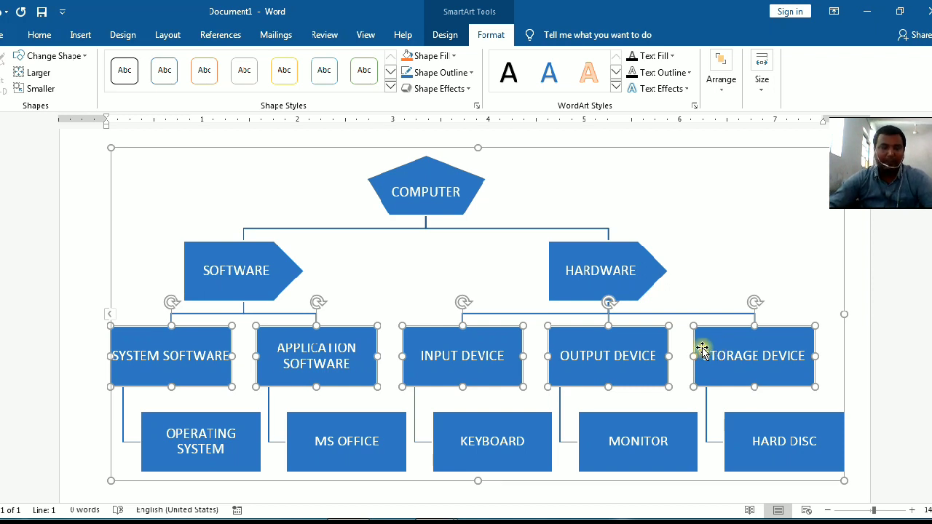
{"action": "left_click", "coordinate": [84, 58]}
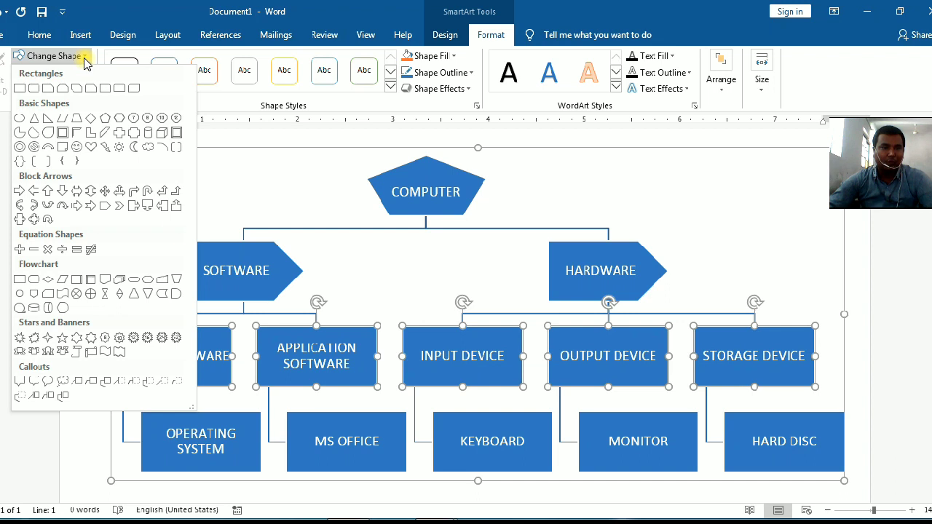